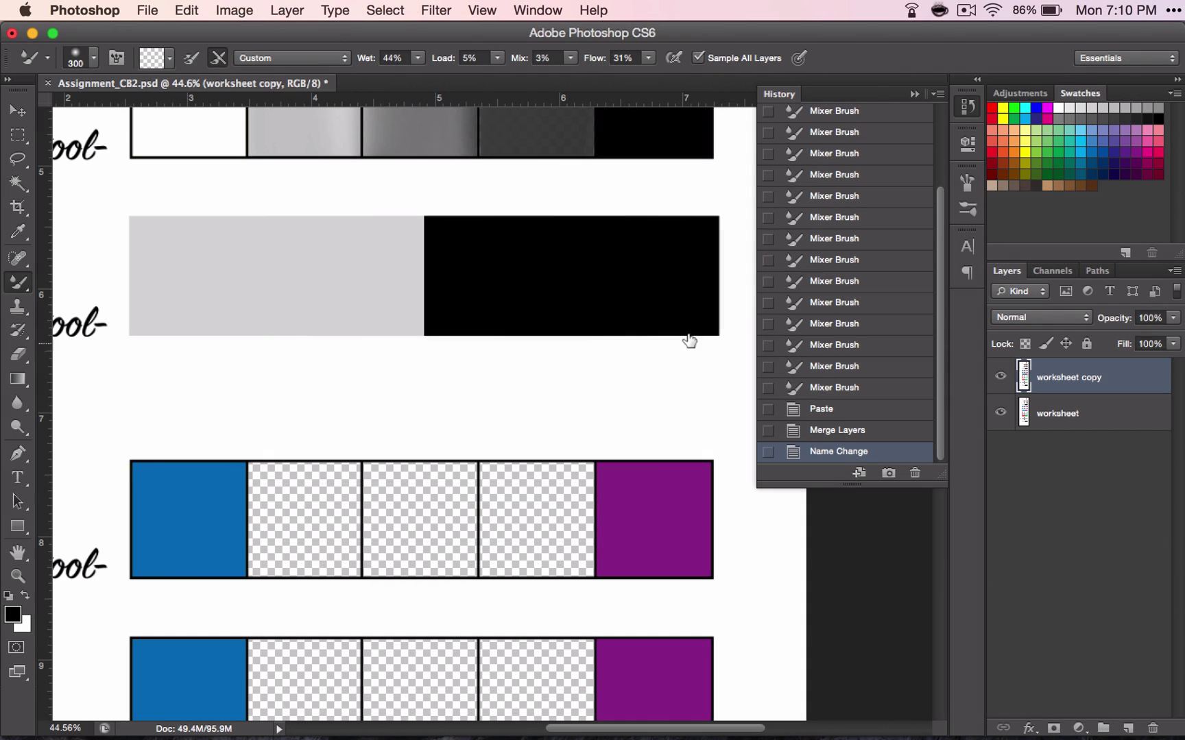
Magic-wand select the mixer-brush row's gray block plus its black block, then return to the Mixer Brush
scroll(378, 381, left, 5)
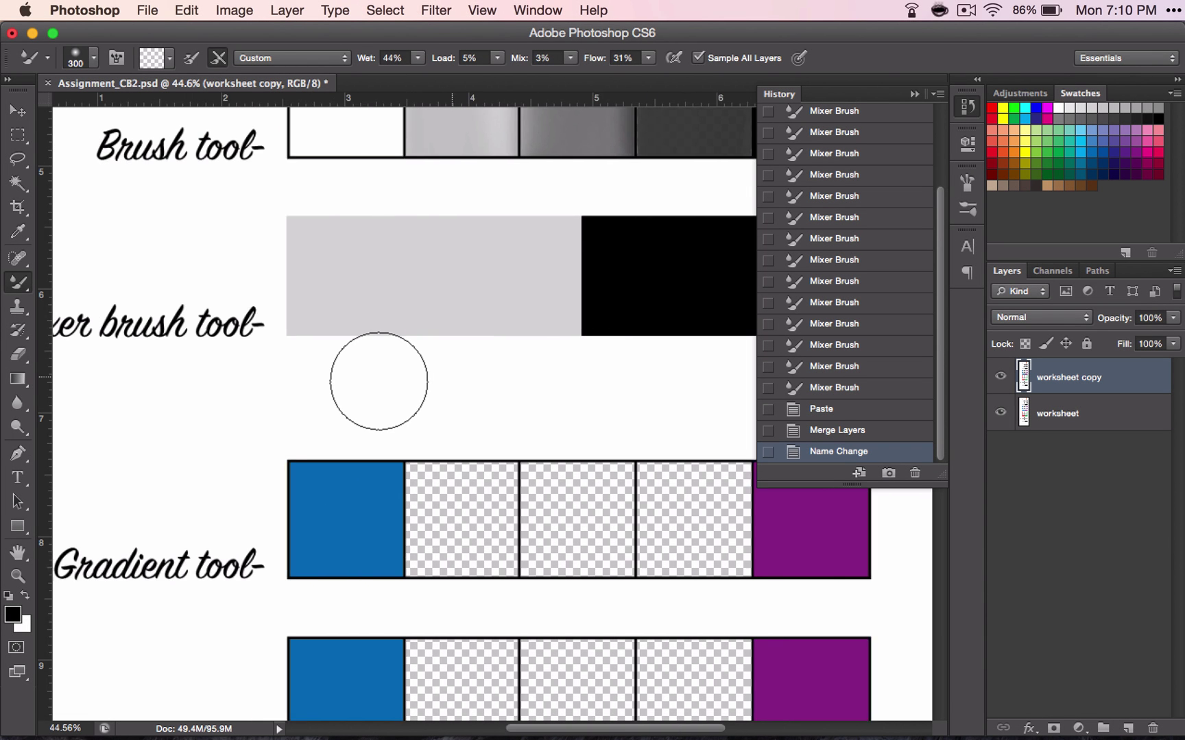
scroll(378, 381, left, 5)
scroll(379, 381, right, 3)
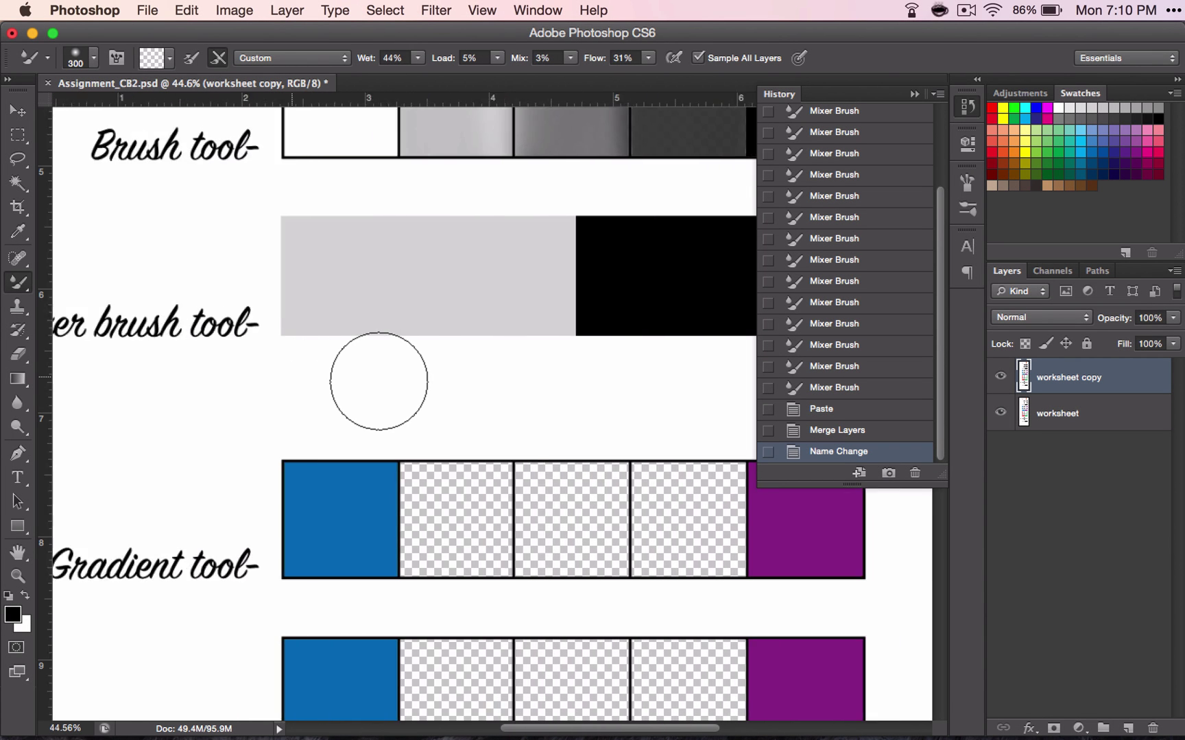
scroll(378, 381, right, 5)
scroll(378, 381, left, 3)
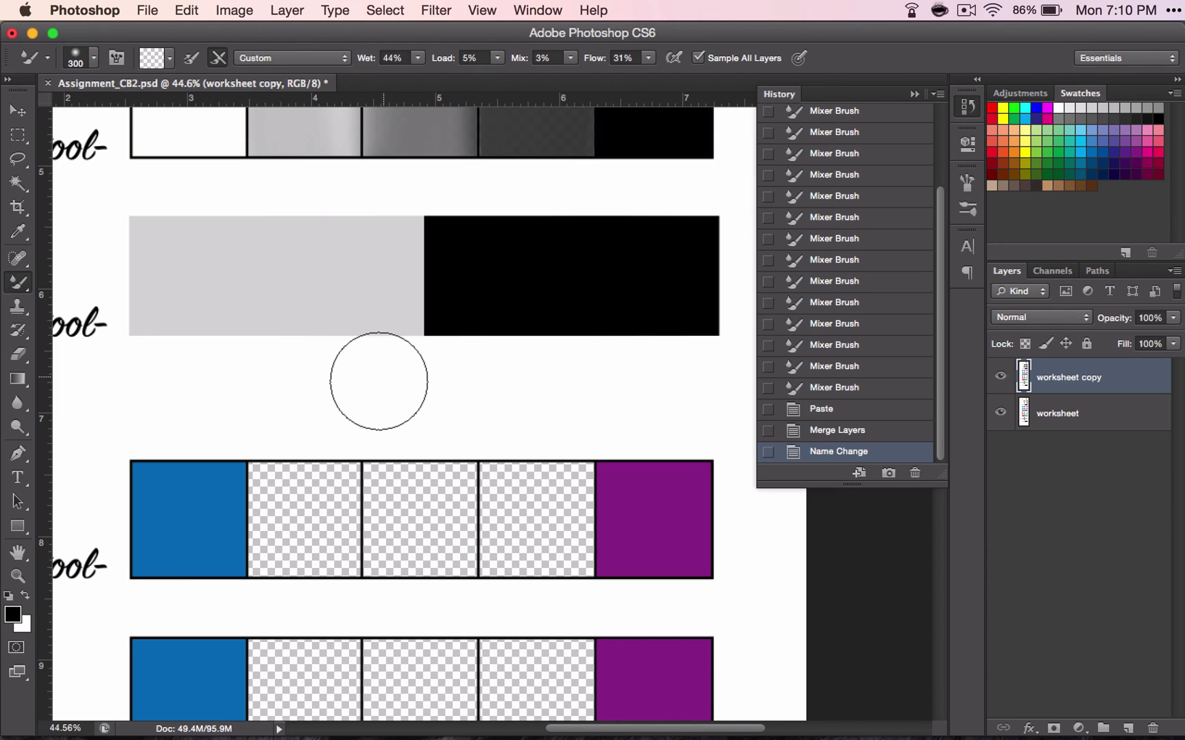
click(19, 181)
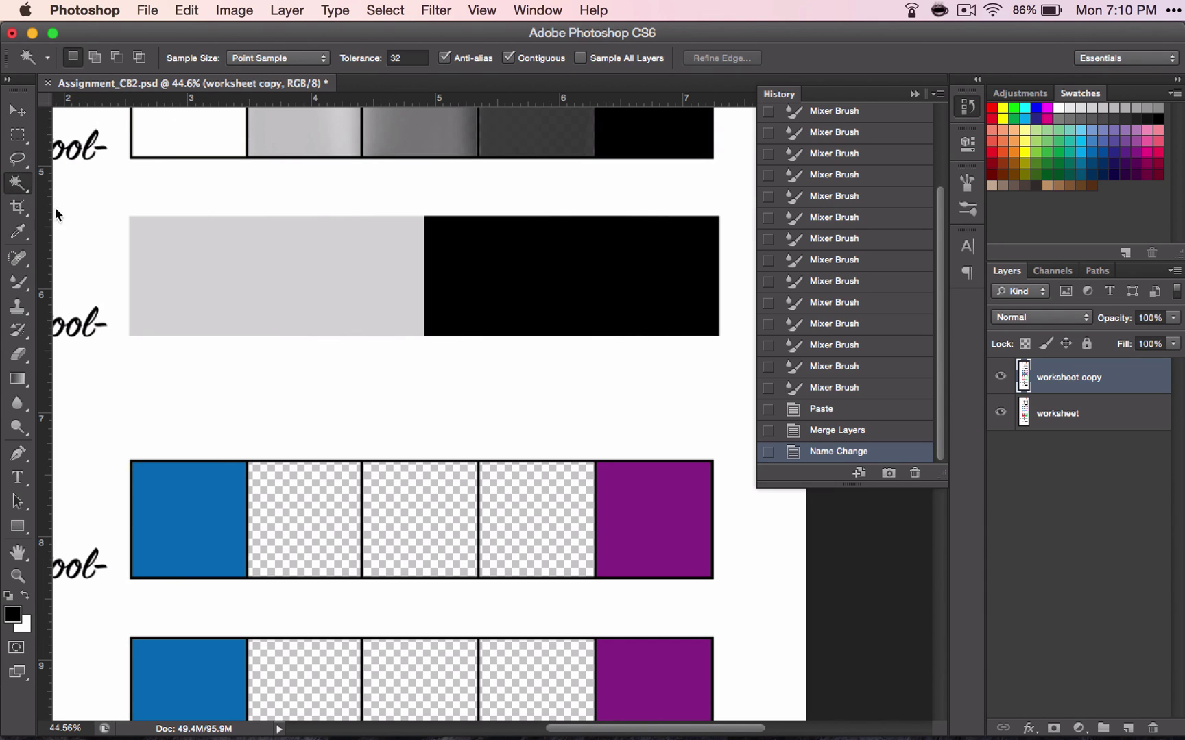
click(205, 272)
shift+click(692, 290)
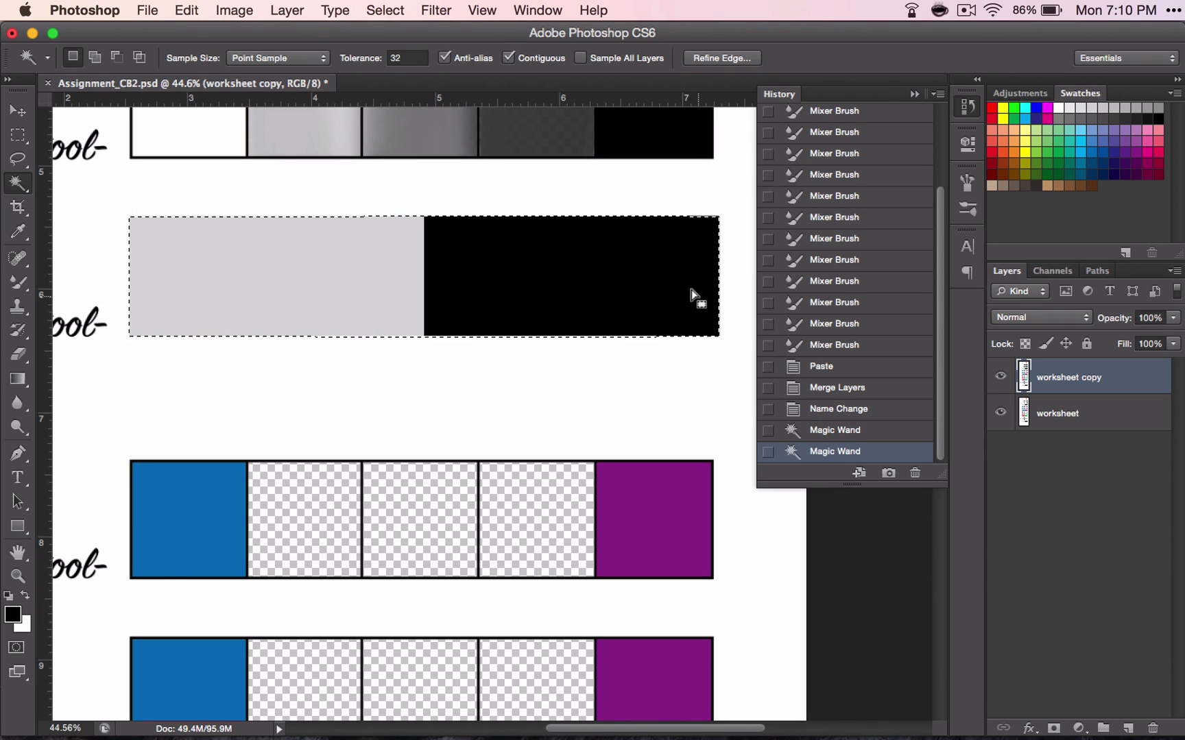
key(b)
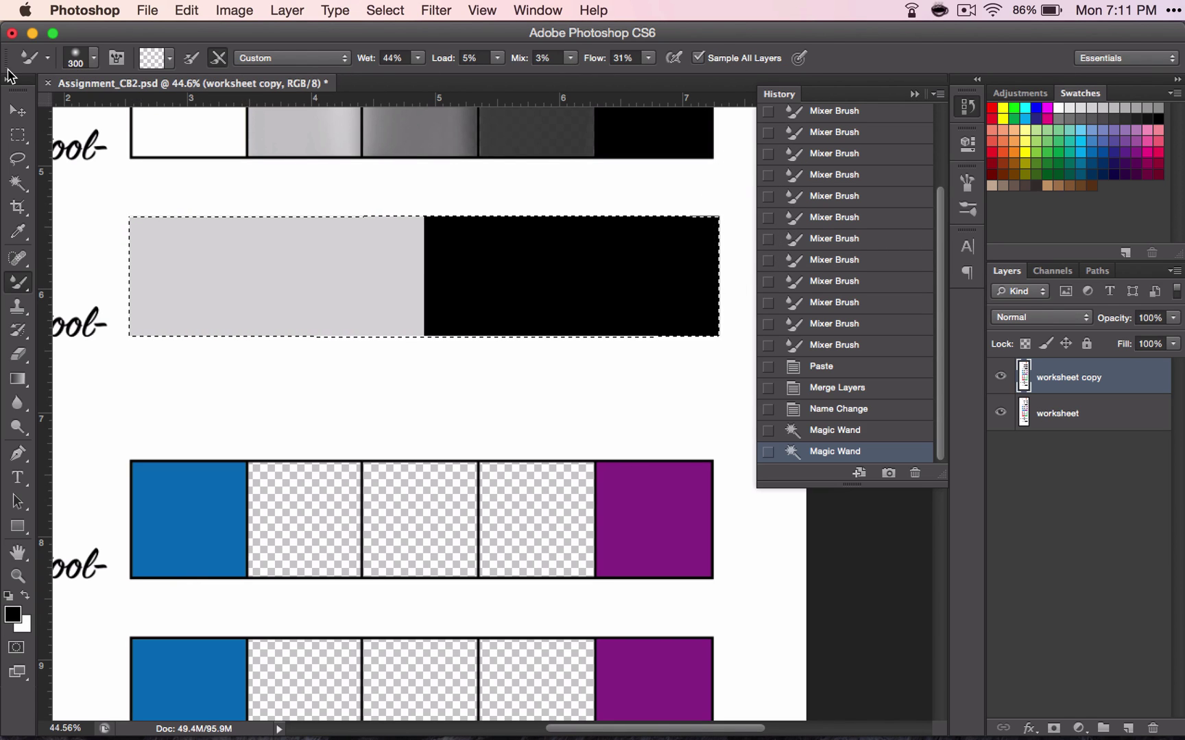
click(15, 283)
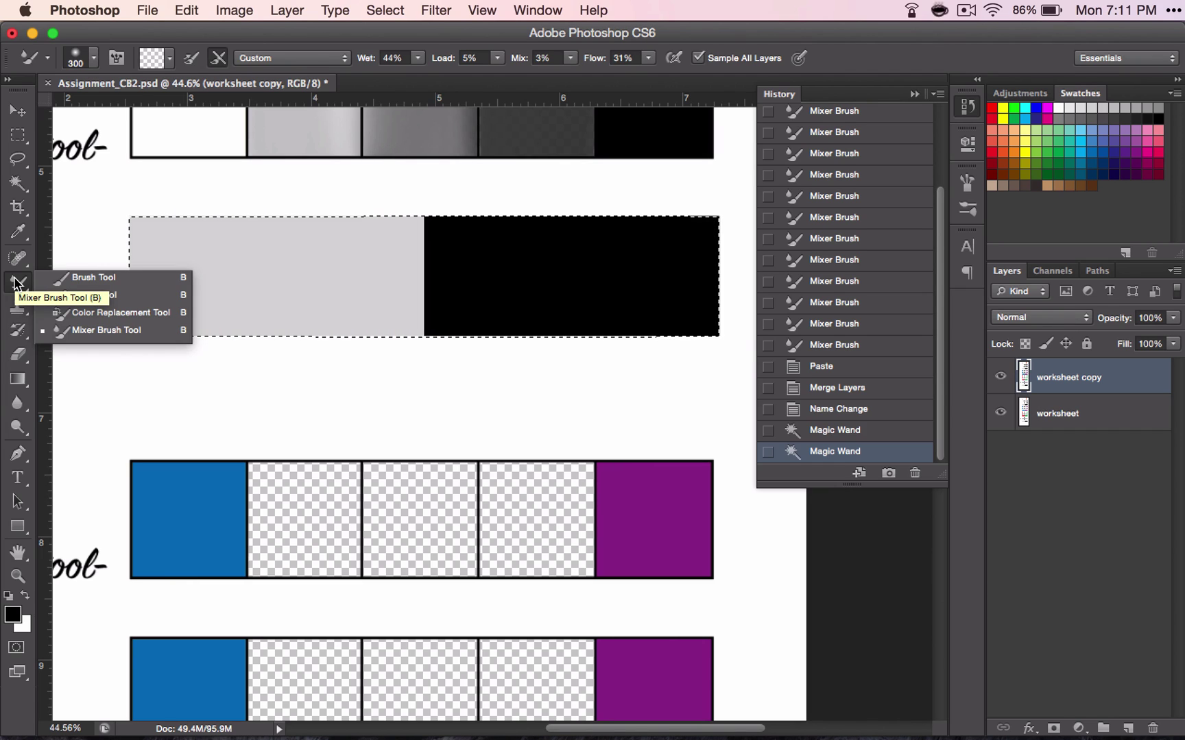
click(80, 280)
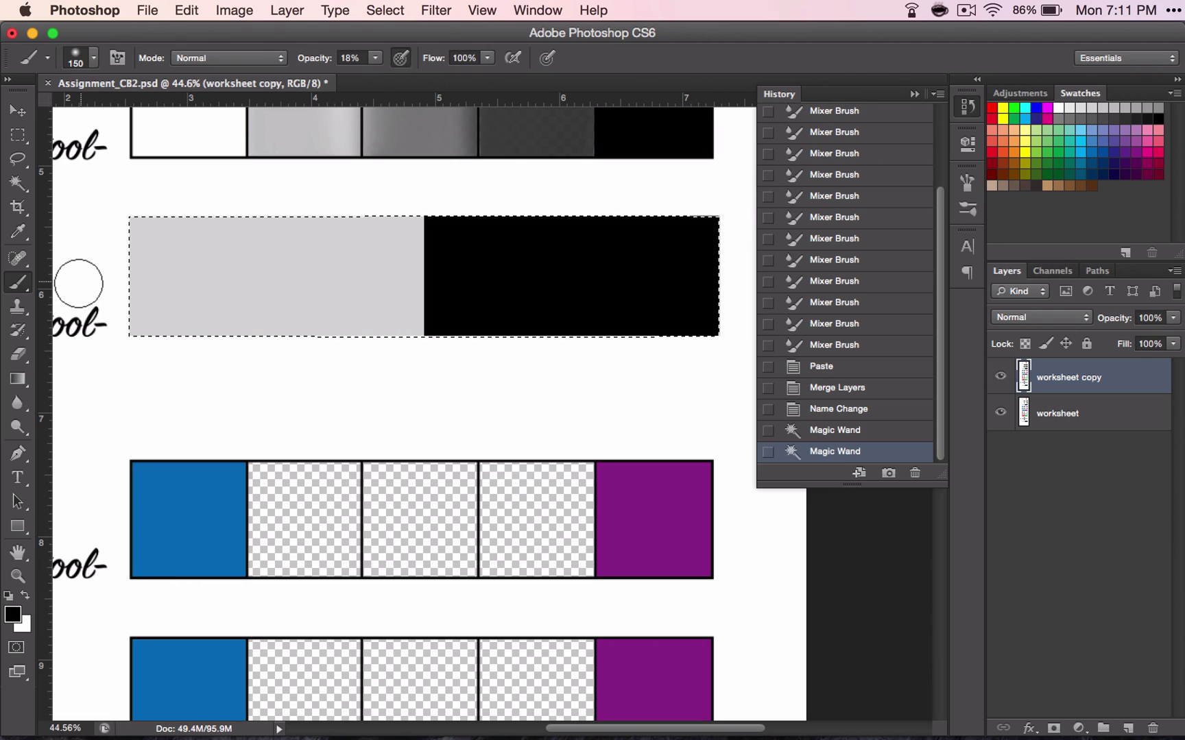
click(17, 283)
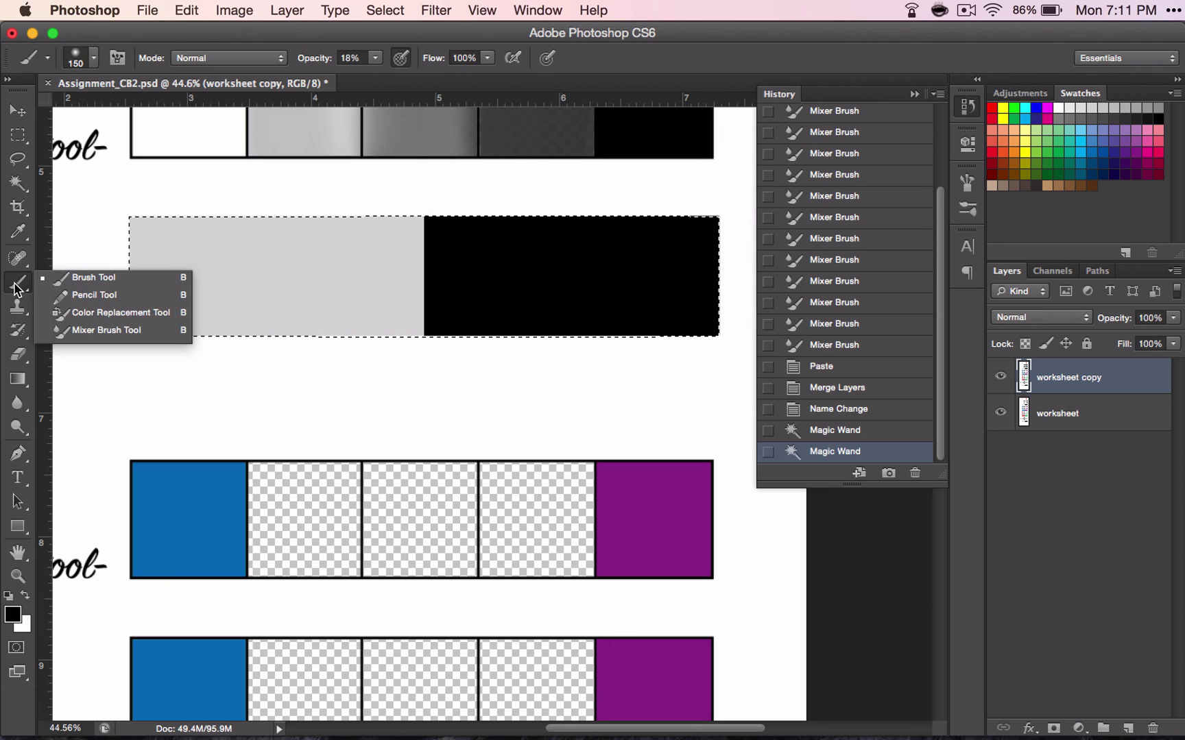
click(80, 331)
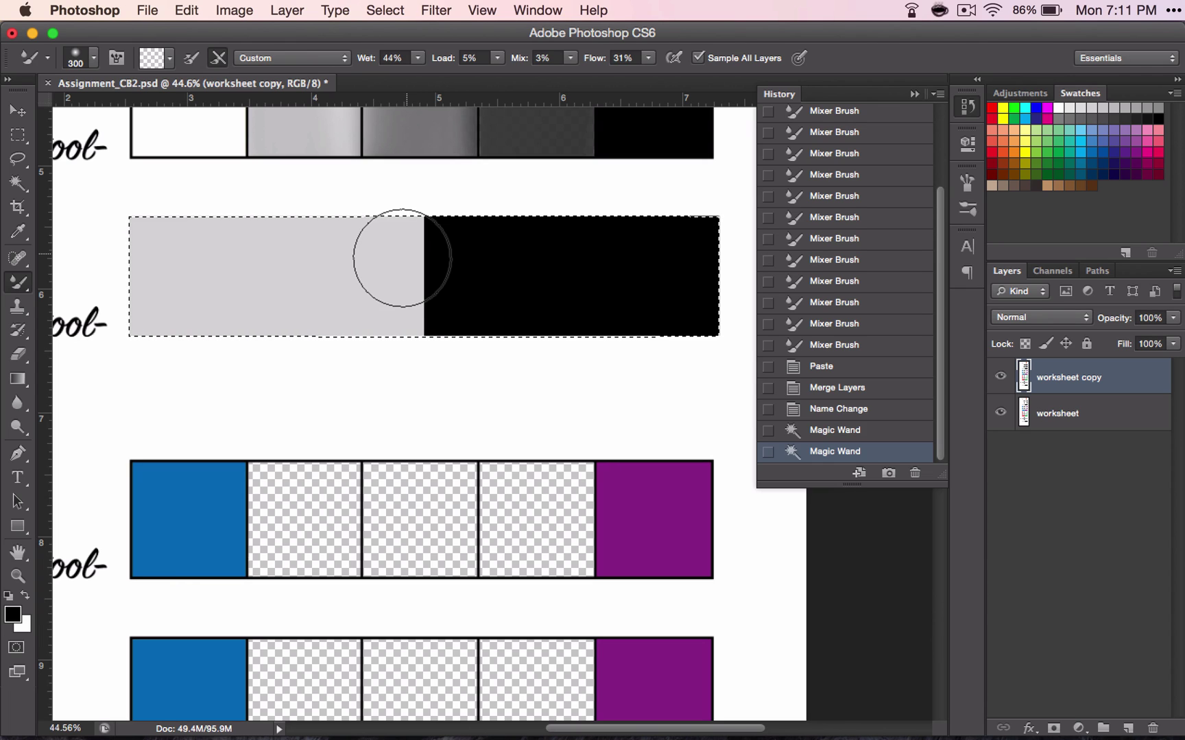
Check the brush size settings, then load the Mixer Brush with black paint from the load options
click(82, 61)
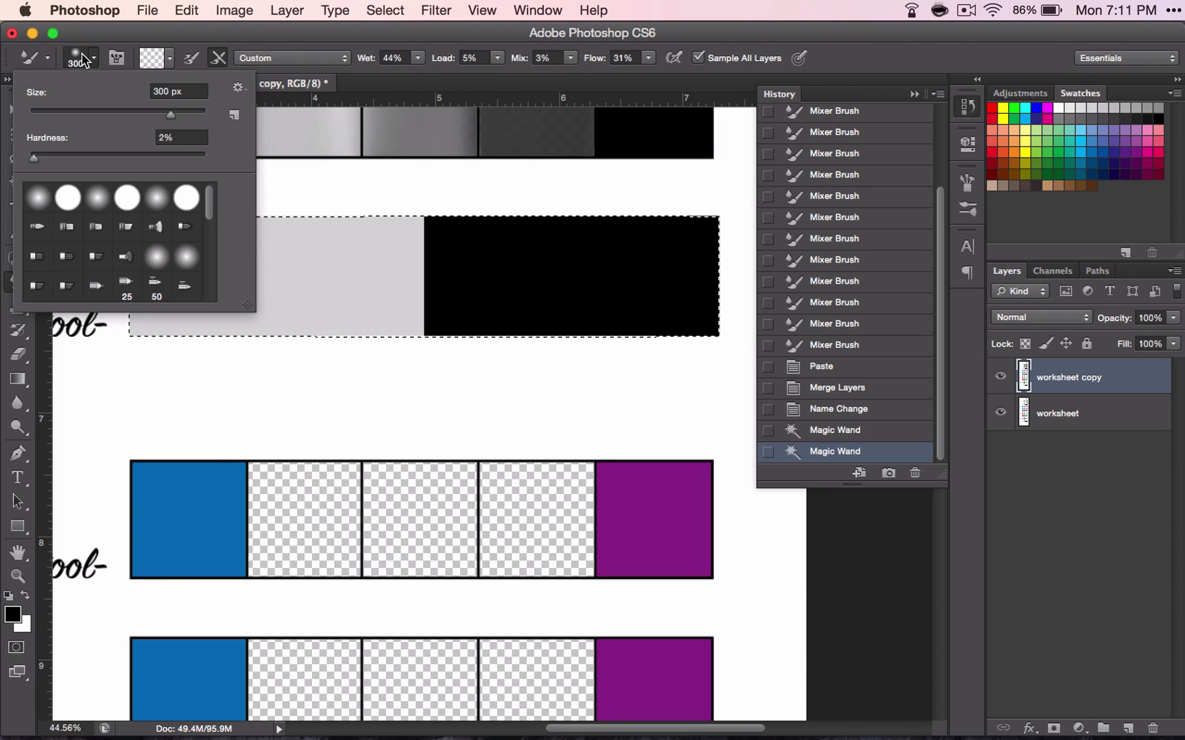
click(82, 60)
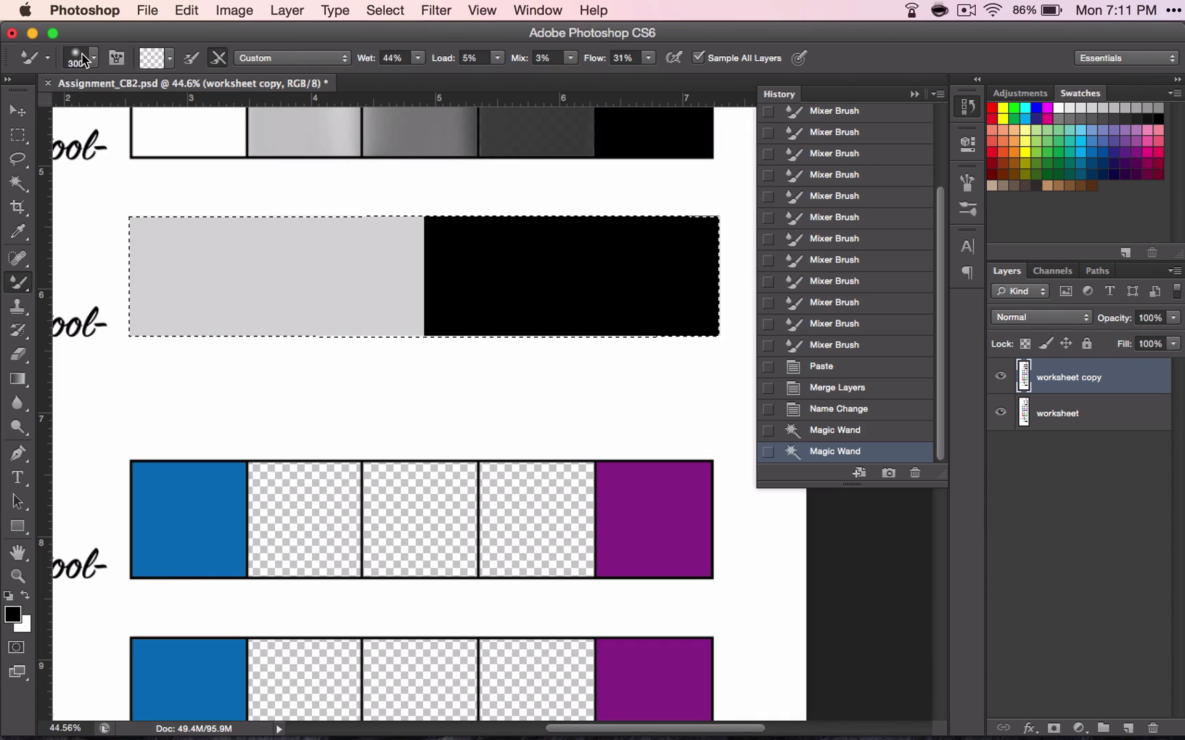
click(169, 59)
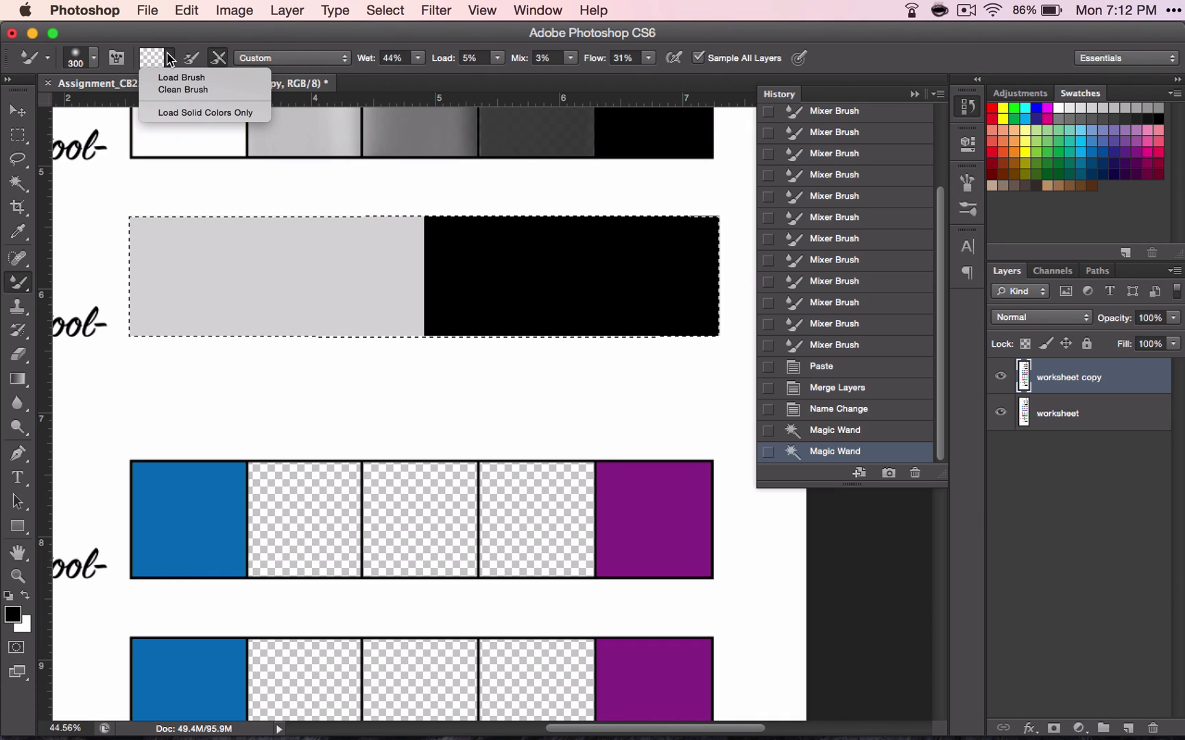
click(167, 53)
click(168, 55)
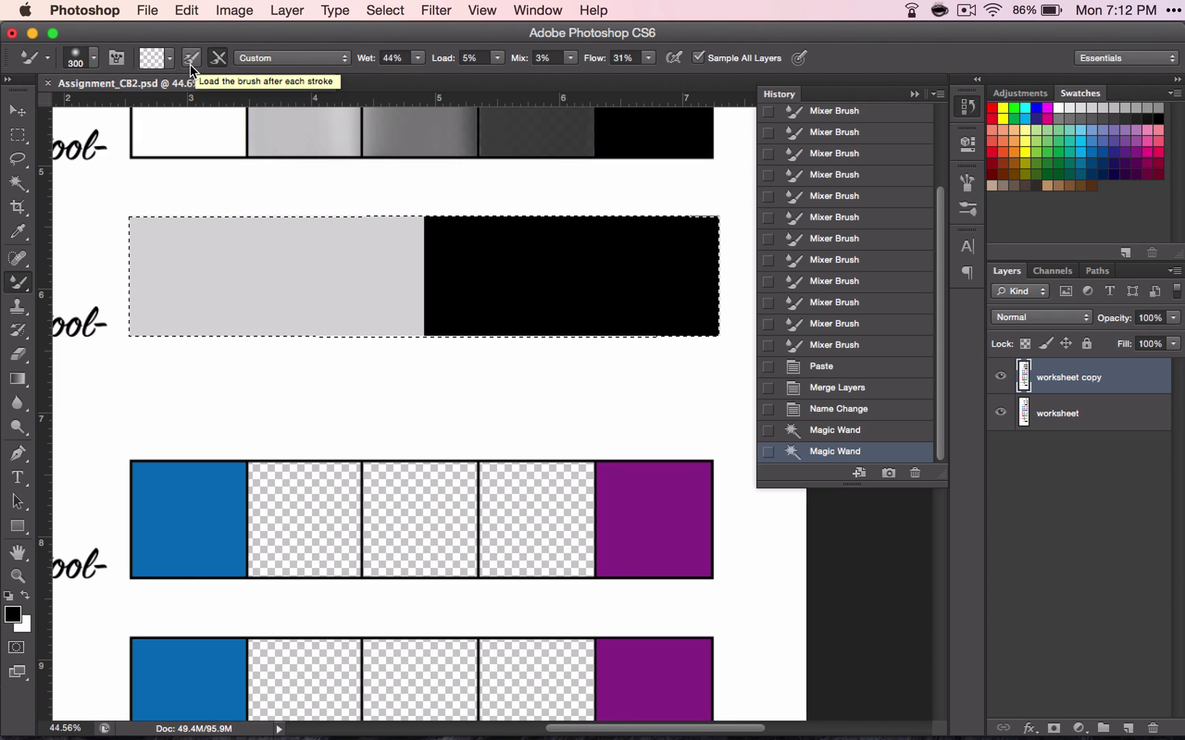
click(191, 63)
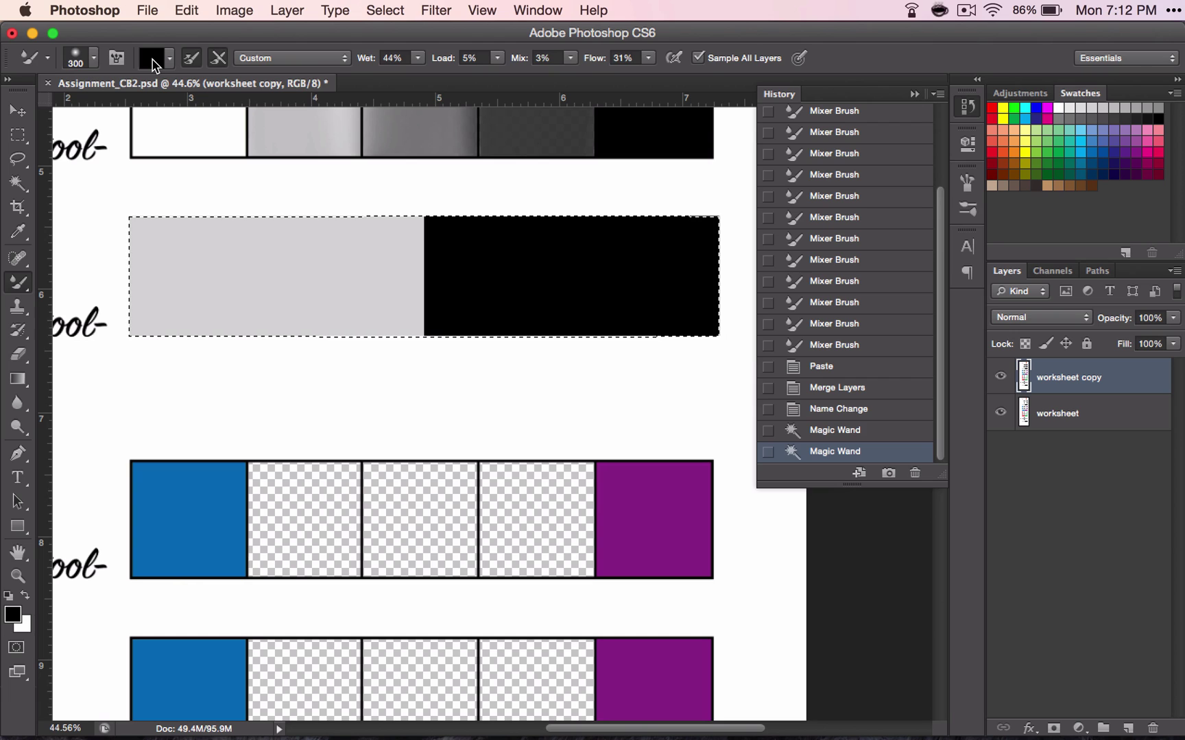
click(236, 273)
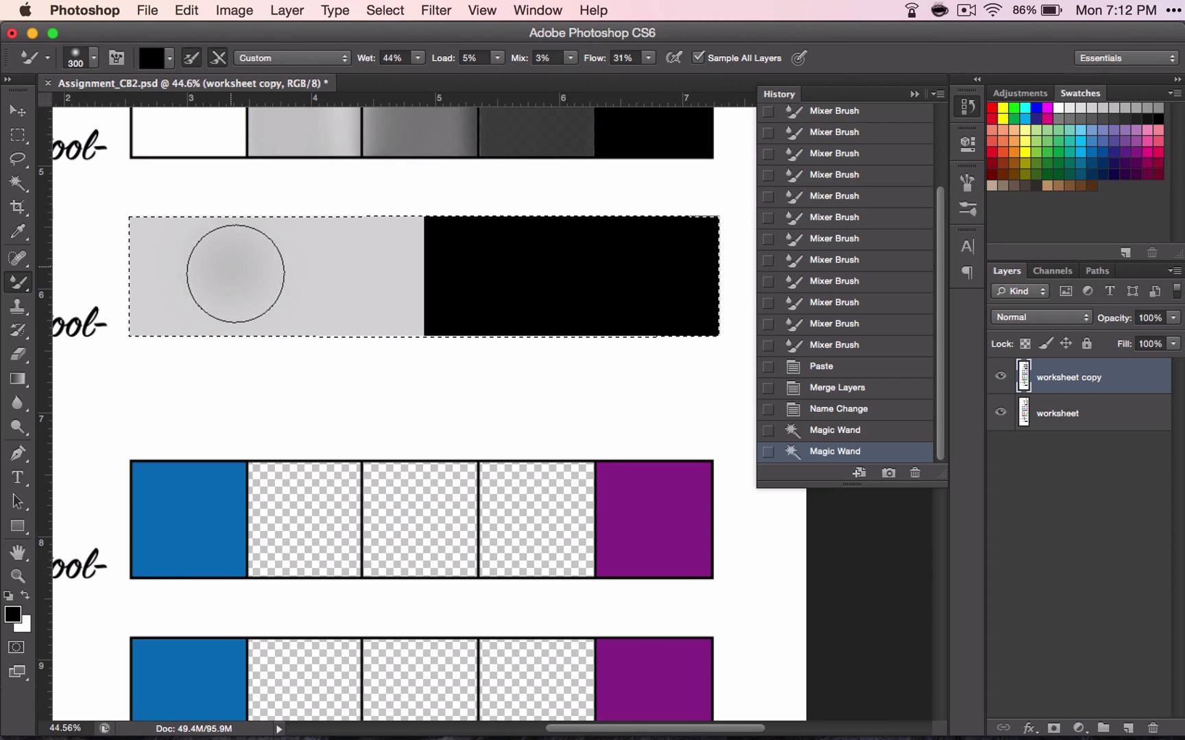
mouse_move(236, 273)
mouse_down()
mouse_move(373, 274)
mouse_move(265, 286)
mouse_move(397, 288)
mouse_up()
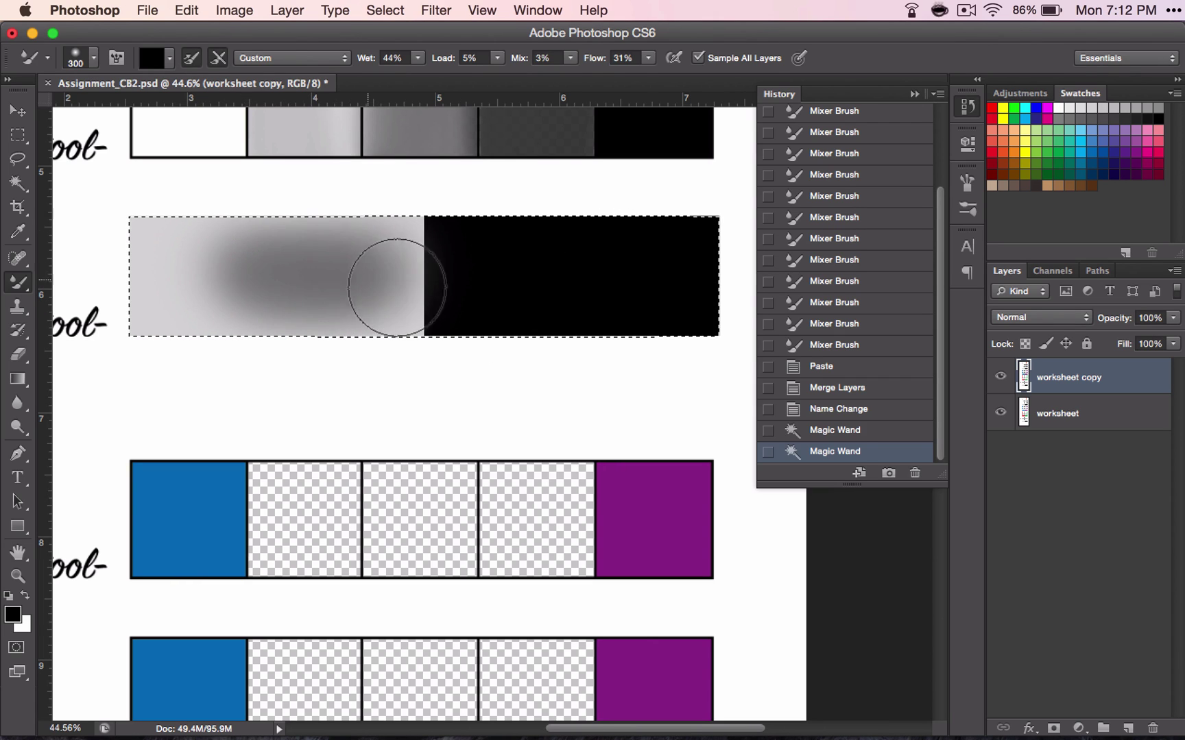
key(ctrl+z)
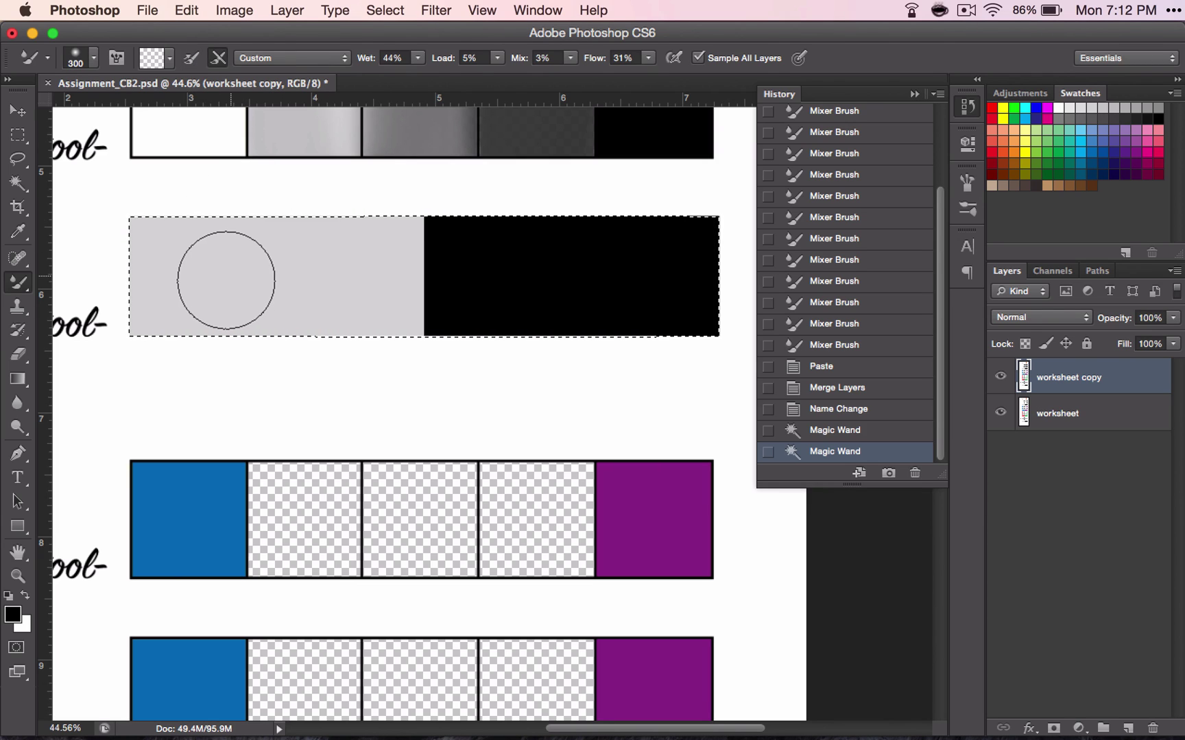
drag(227, 280, 226, 266)
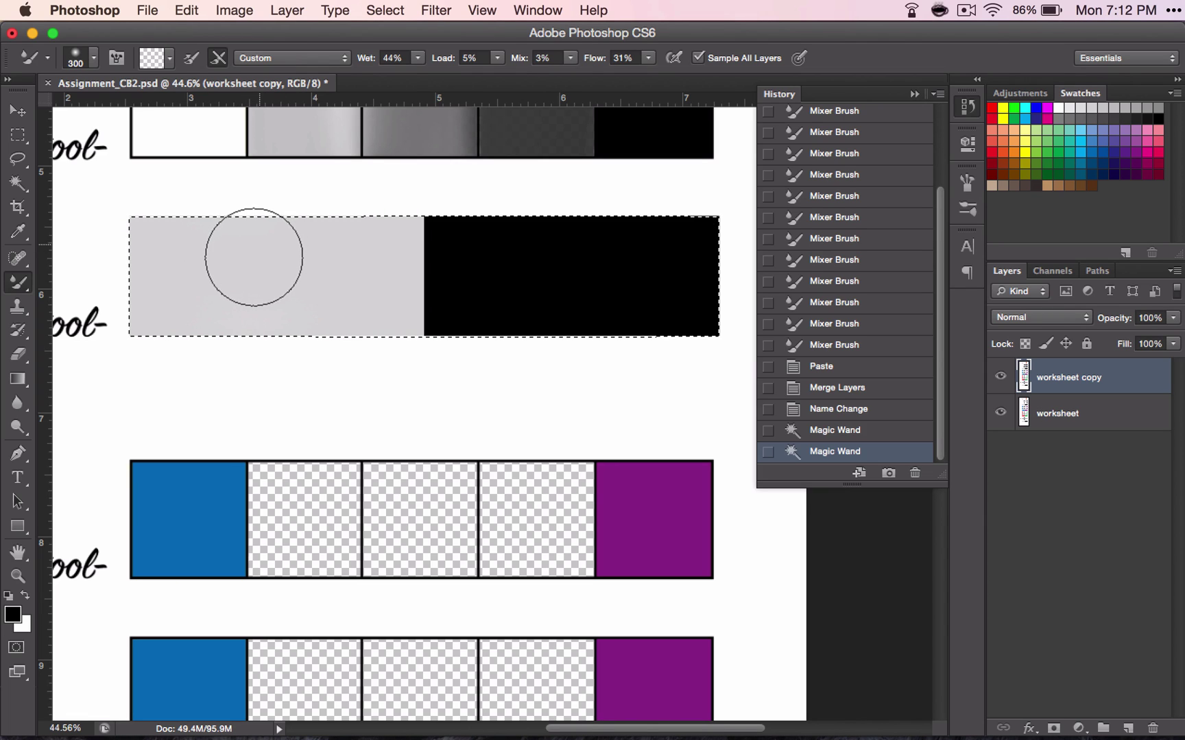
drag(254, 273, 516, 274)
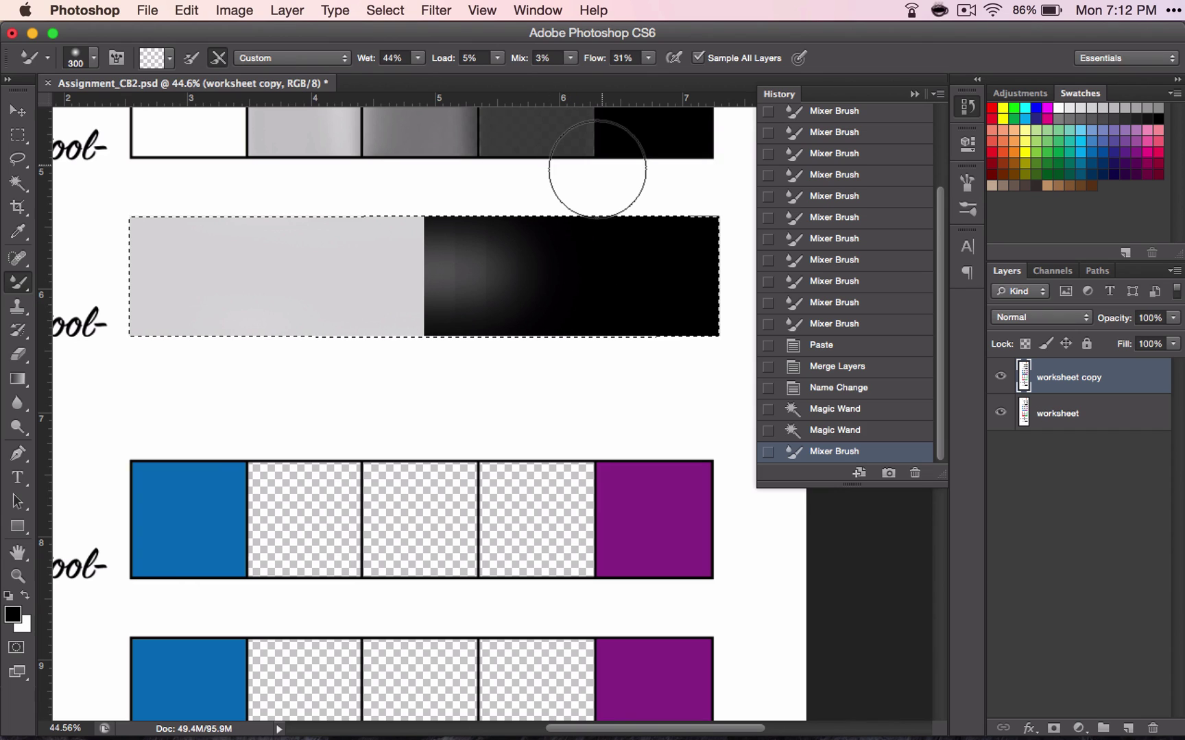
key(ctrl+z)
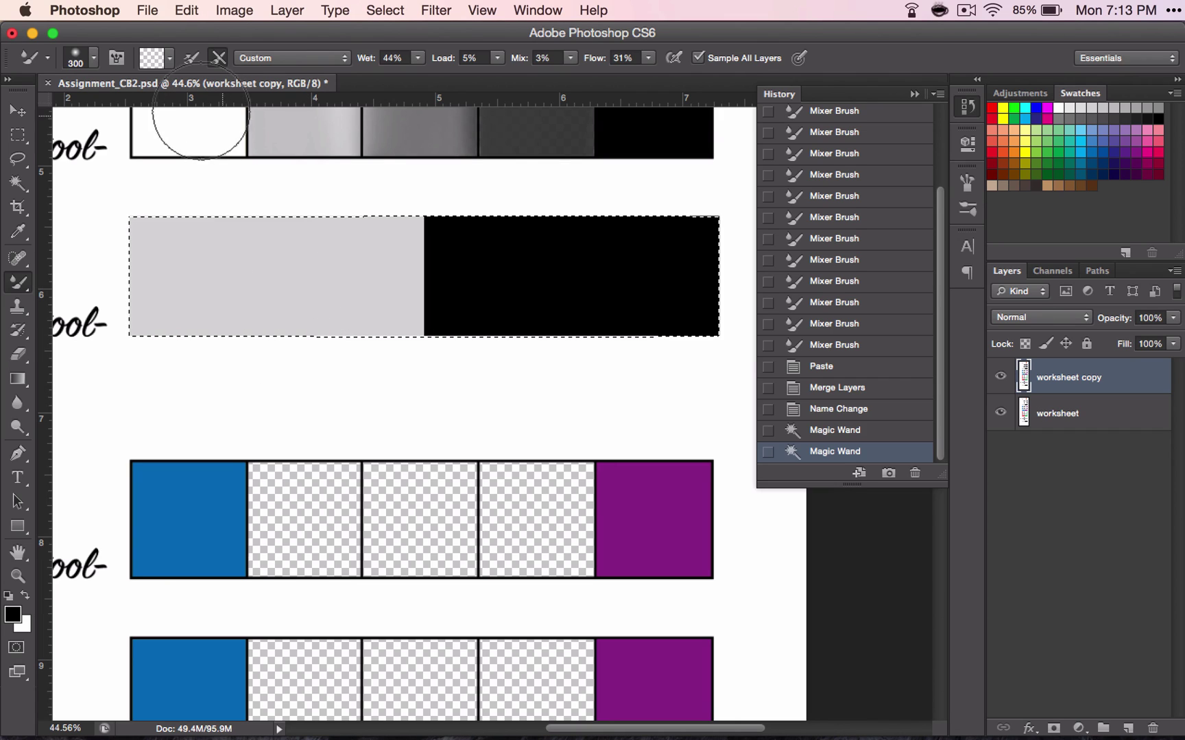
Load the brush, set its paint colour to red, and smear red across the gray and black blocks
click(168, 59)
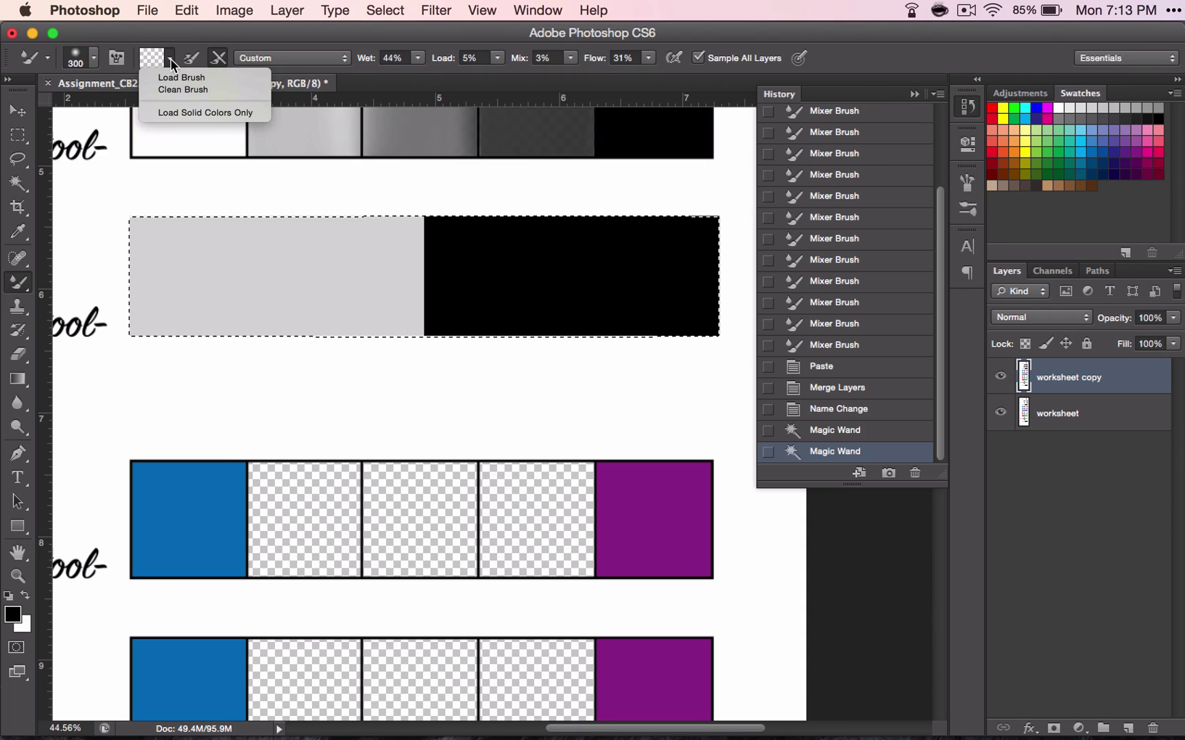
click(185, 61)
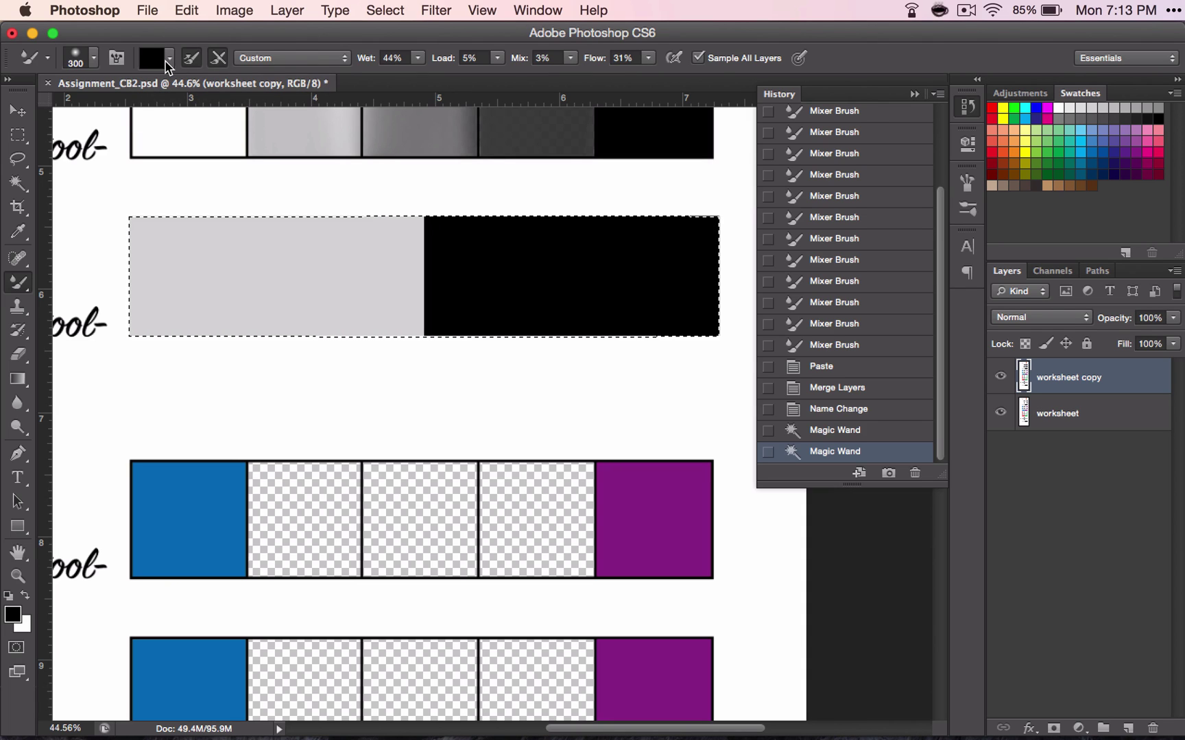
click(158, 61)
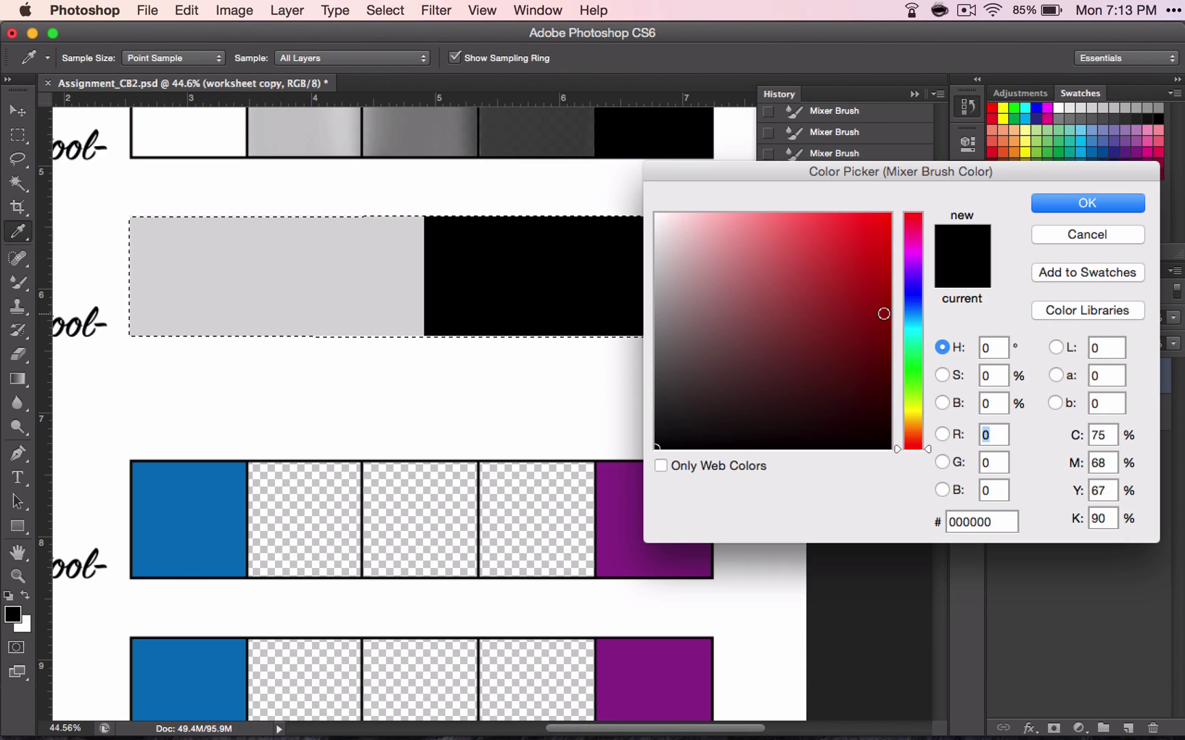
click(824, 280)
click(1090, 203)
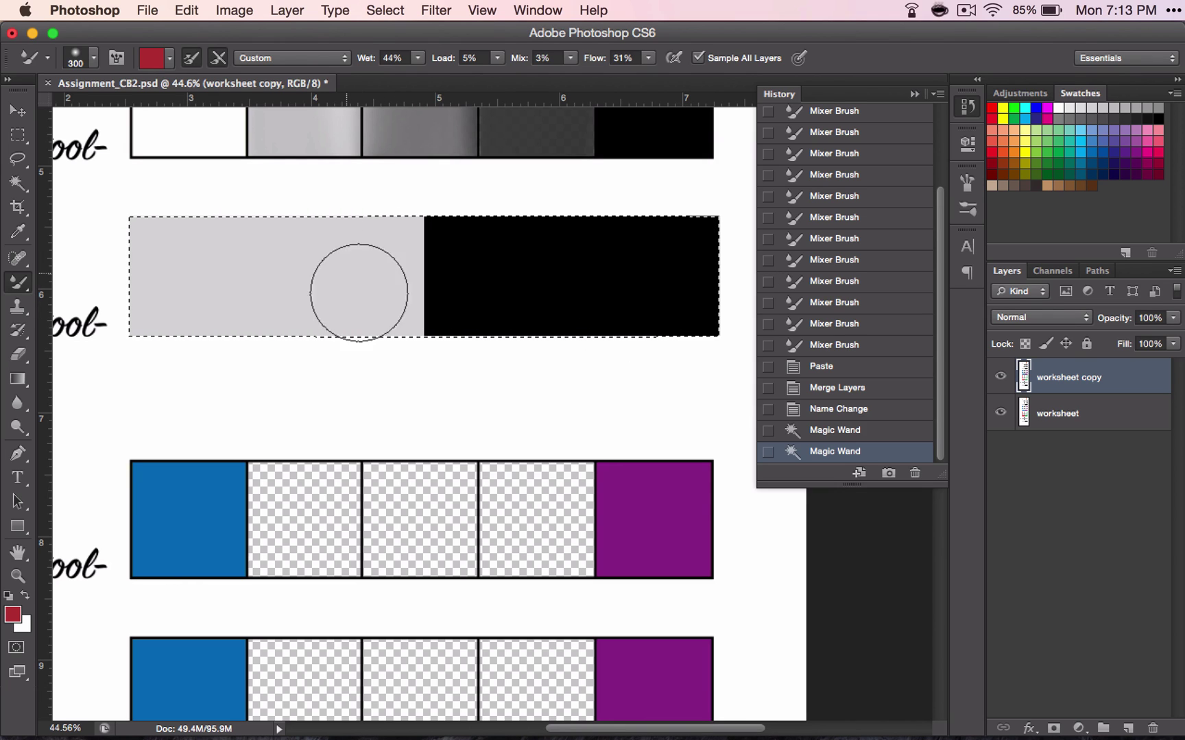
mouse_move(299, 291)
mouse_down()
mouse_move(461, 253)
mouse_move(333, 291)
mouse_up()
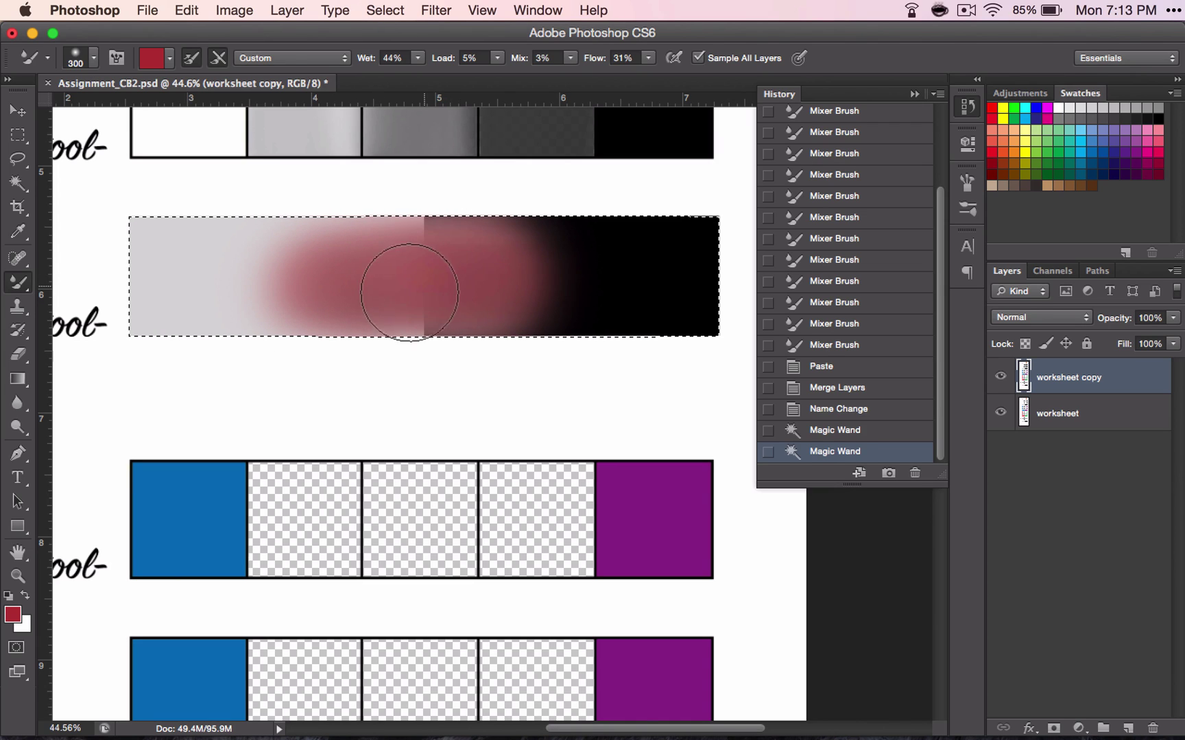
drag(333, 291, 412, 267)
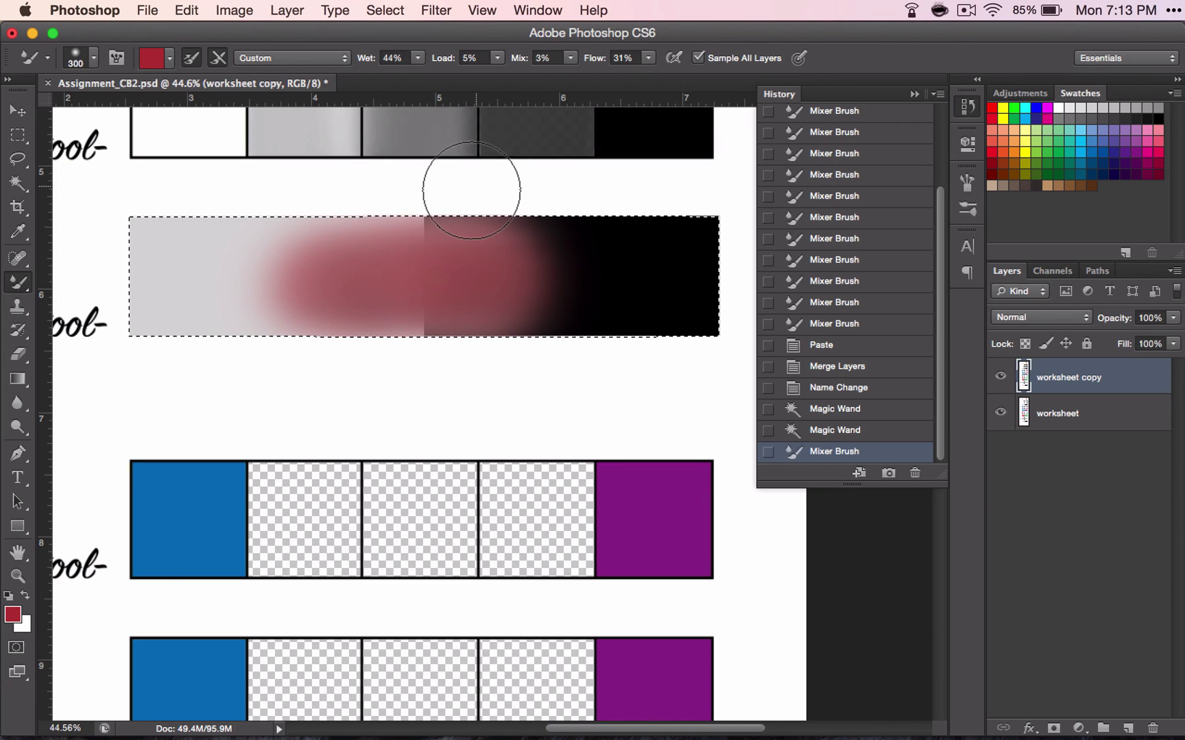
Raise Mix to 79%, test another smear, then undo the reddish strokes
click(574, 59)
drag(579, 75, 645, 76)
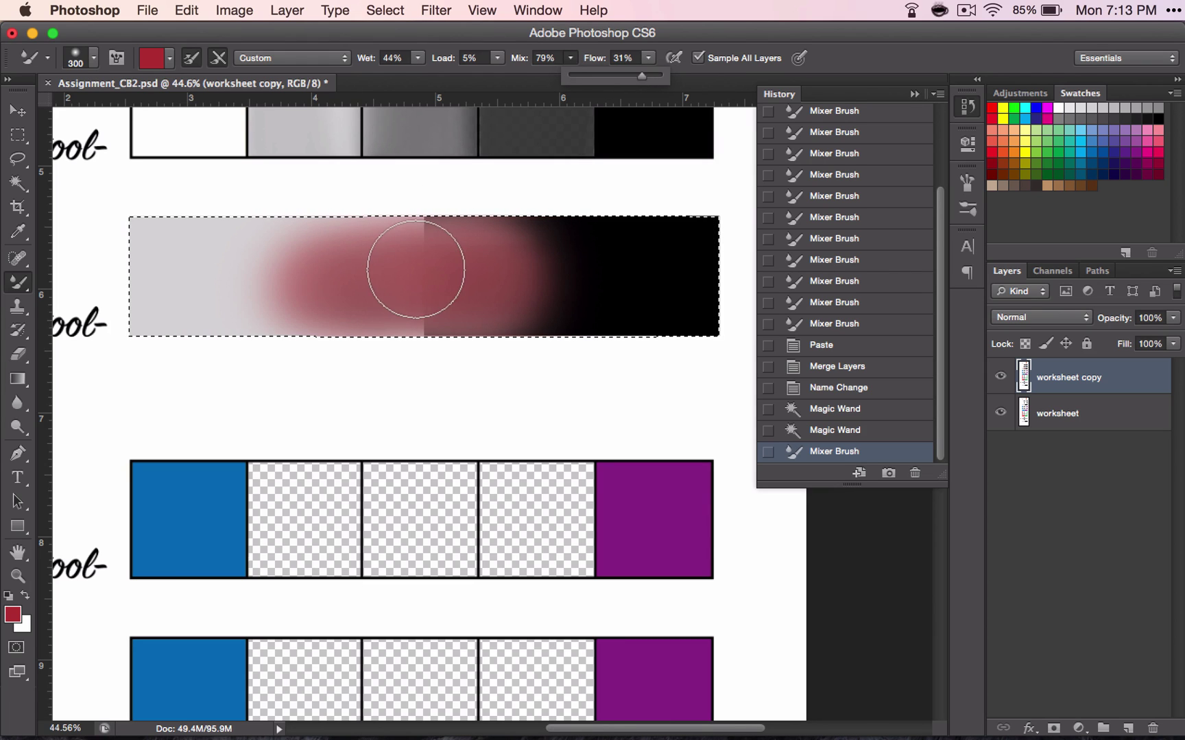
mouse_move(436, 283)
mouse_down()
mouse_move(563, 265)
mouse_move(658, 280)
mouse_move(639, 287)
mouse_move(650, 278)
mouse_up()
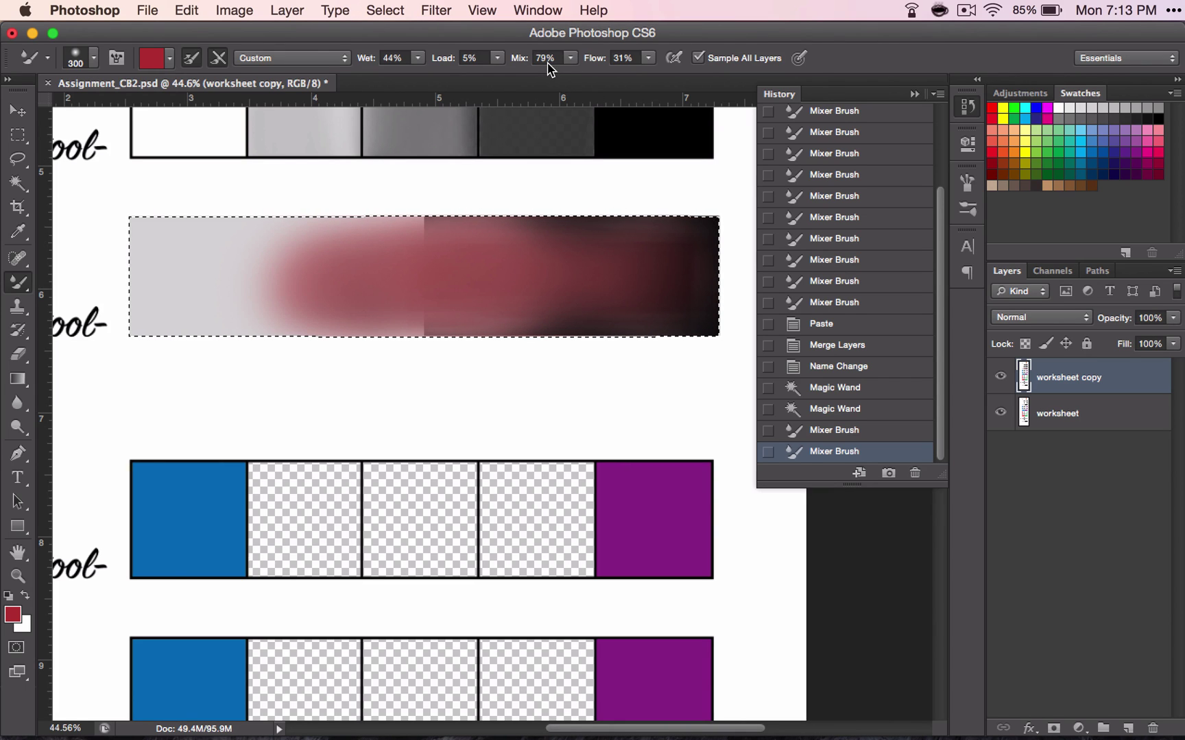
key(ctrl+alt+z)
key(ctrl+alt+z)
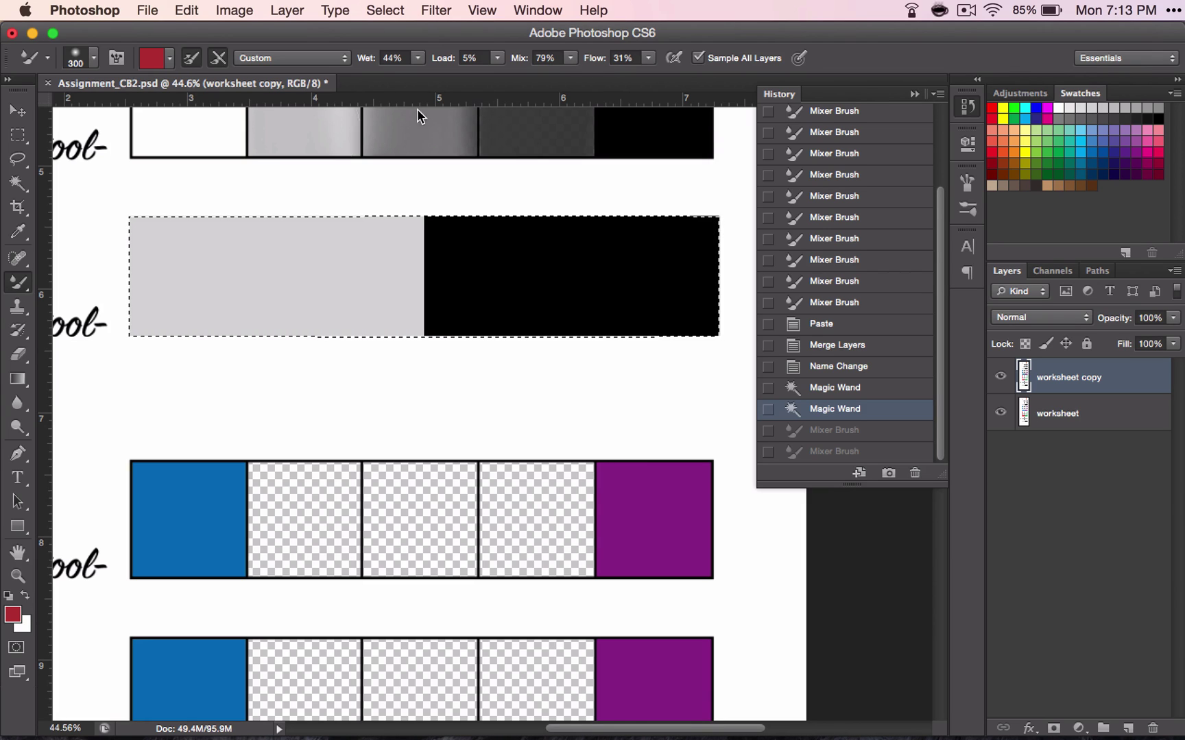
Turn off reloading after each stroke, set Wet to 100%, test a smear and undo it
click(188, 61)
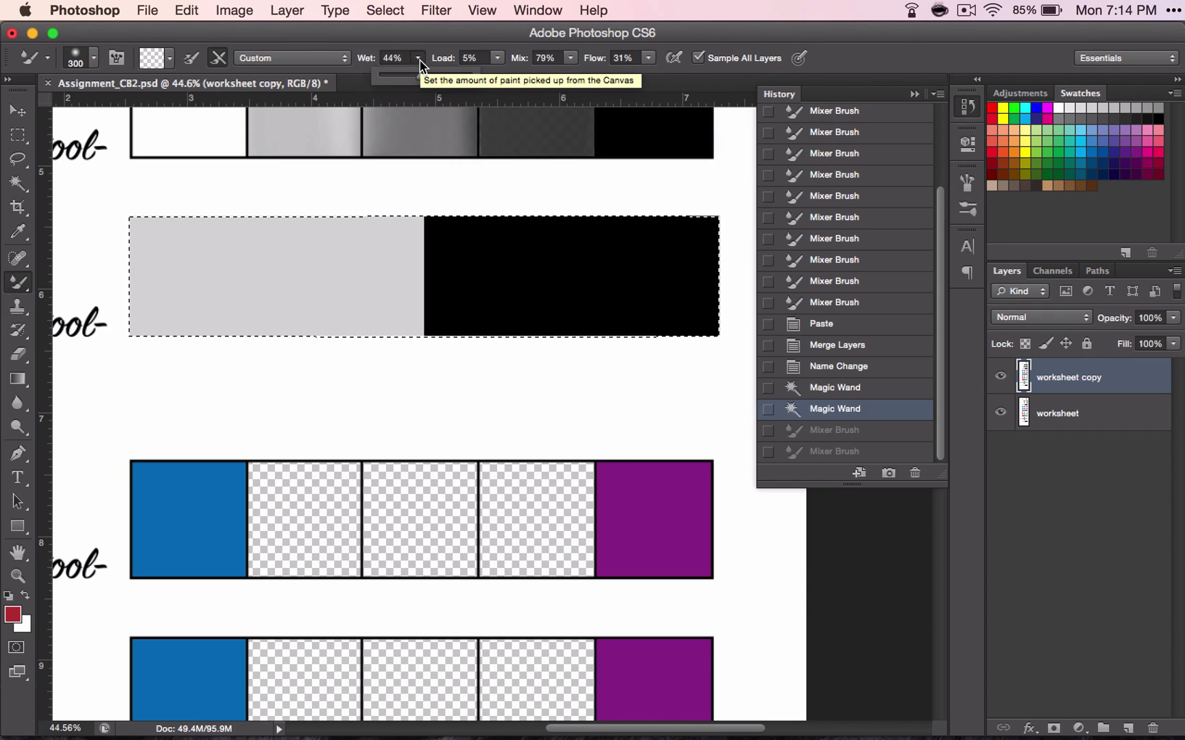
drag(419, 65, 476, 70)
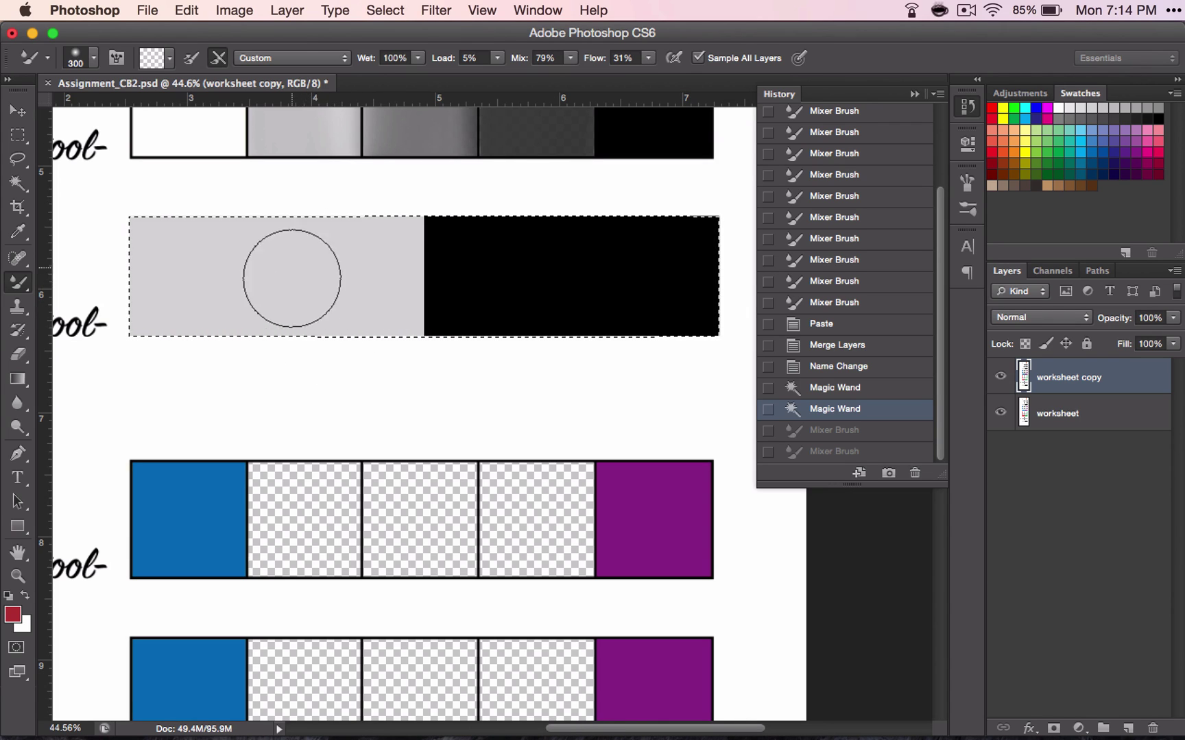
drag(291, 286, 432, 265)
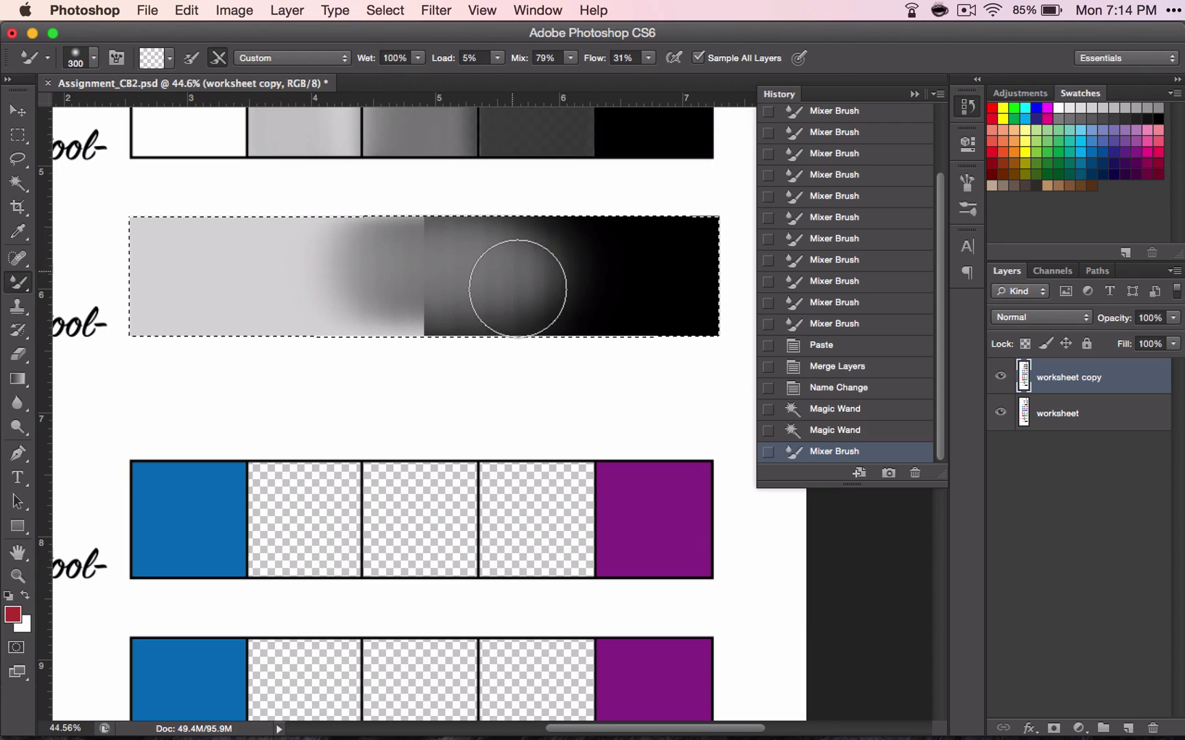
key(super+z)
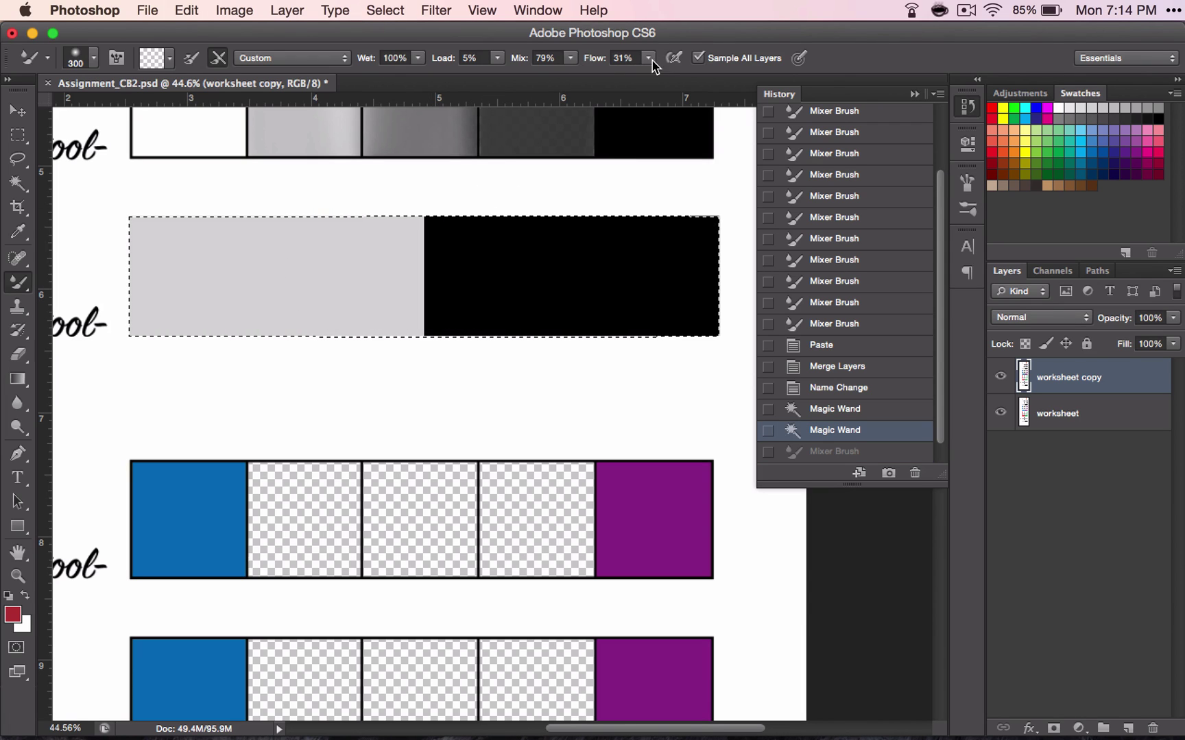
Set Flow to 100% and blend the grey half into the black half
click(649, 59)
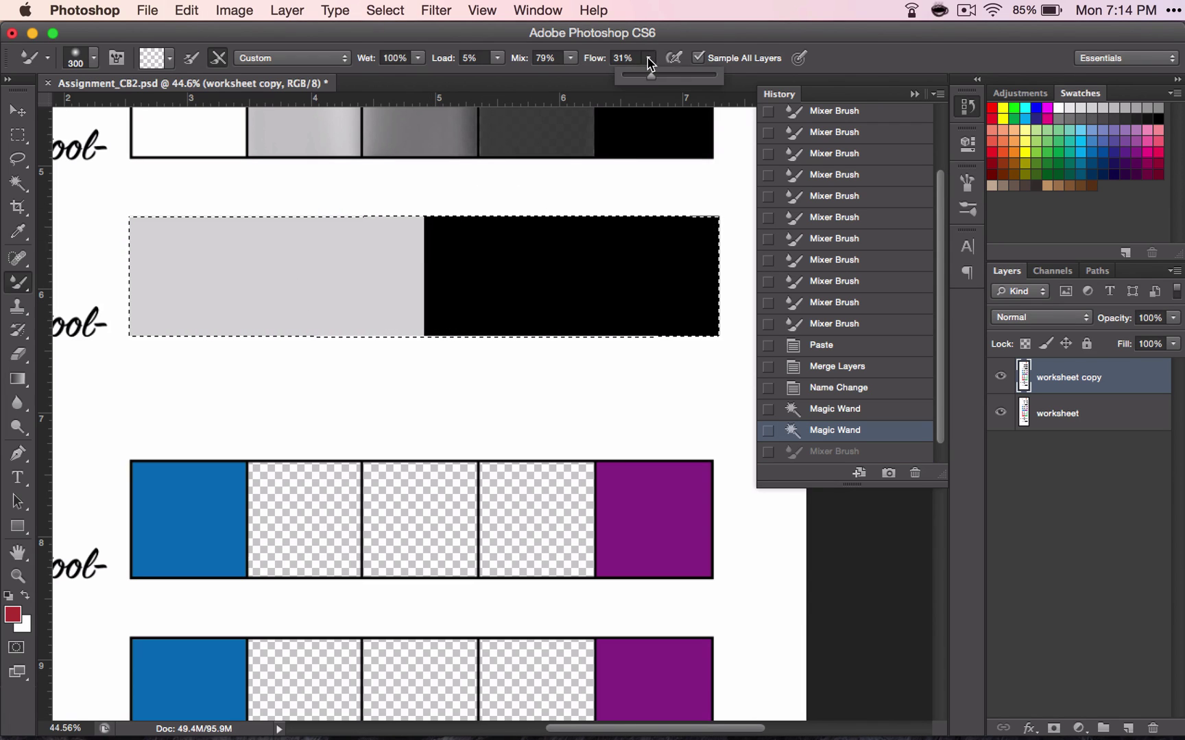
drag(721, 87, 726, 82)
drag(503, 278, 502, 317)
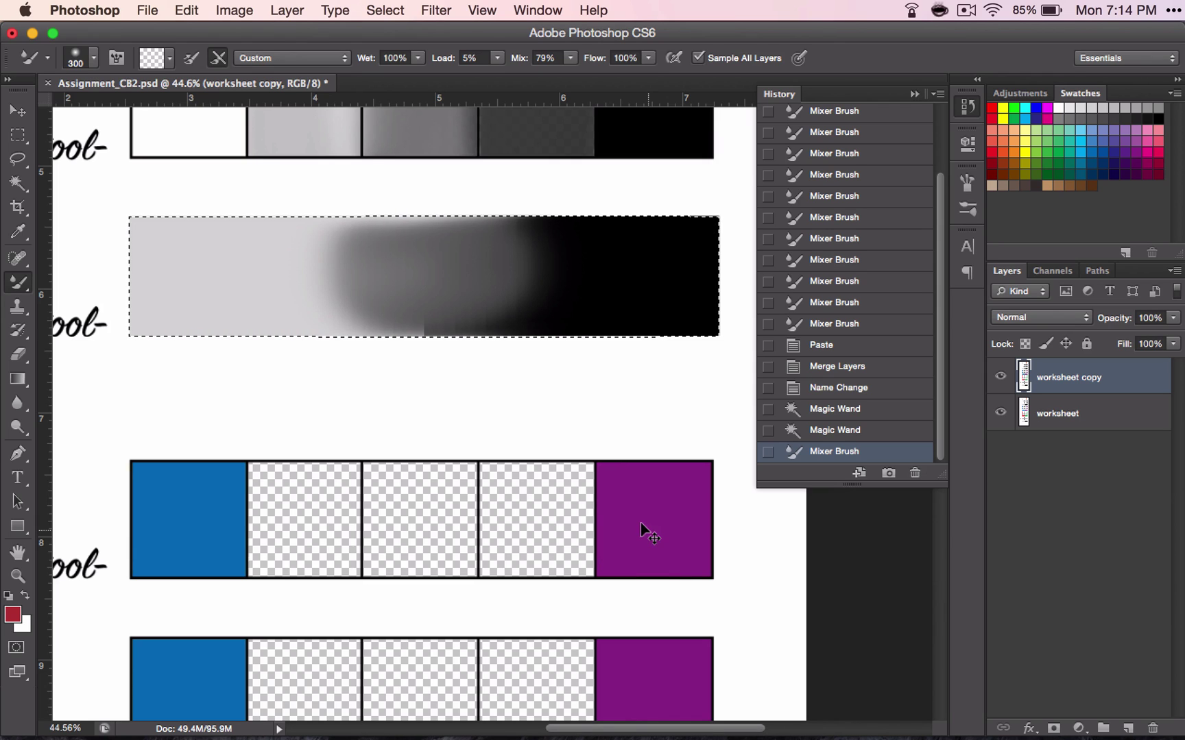
Undo the blend and try two boundary strokes at 1% Flow
key(ctrl+z)
scroll(640, 522, down, 1)
click(648, 57)
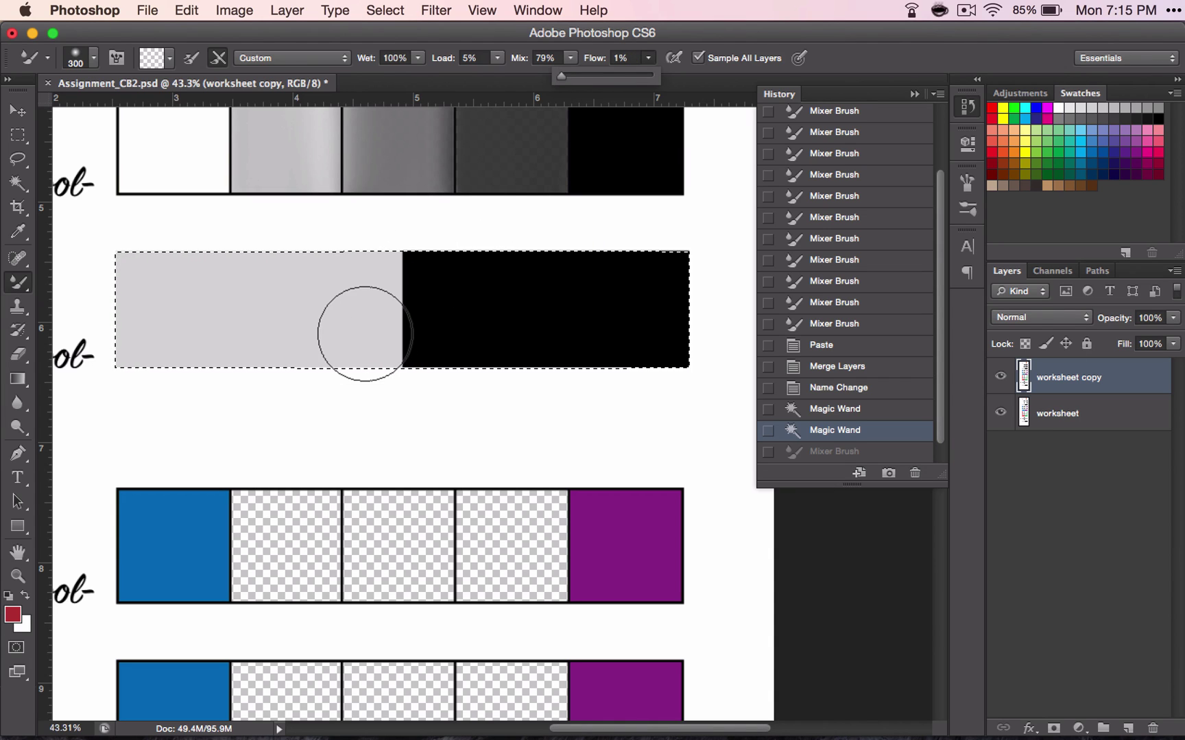
mouse_move(365, 333)
mouse_down()
mouse_move(399, 303)
mouse_move(378, 309)
mouse_up()
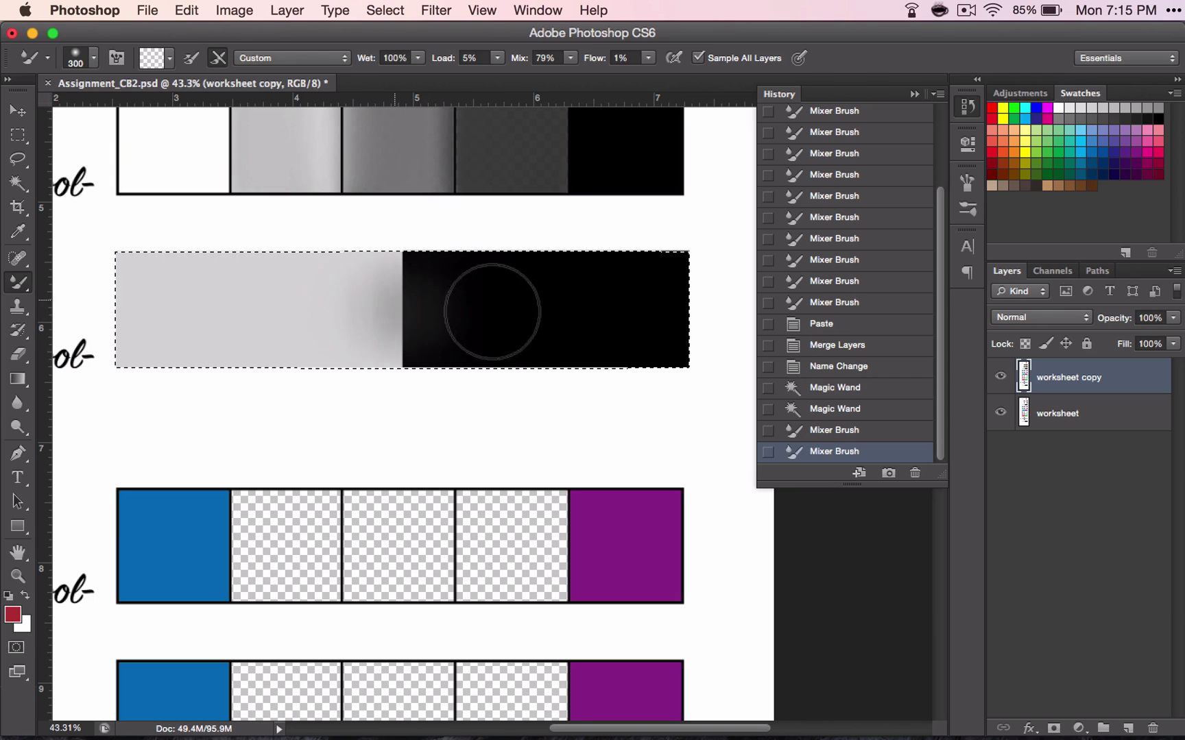
mouse_move(497, 299)
mouse_down()
mouse_move(355, 318)
mouse_move(392, 338)
mouse_move(436, 312)
mouse_move(346, 309)
mouse_up()
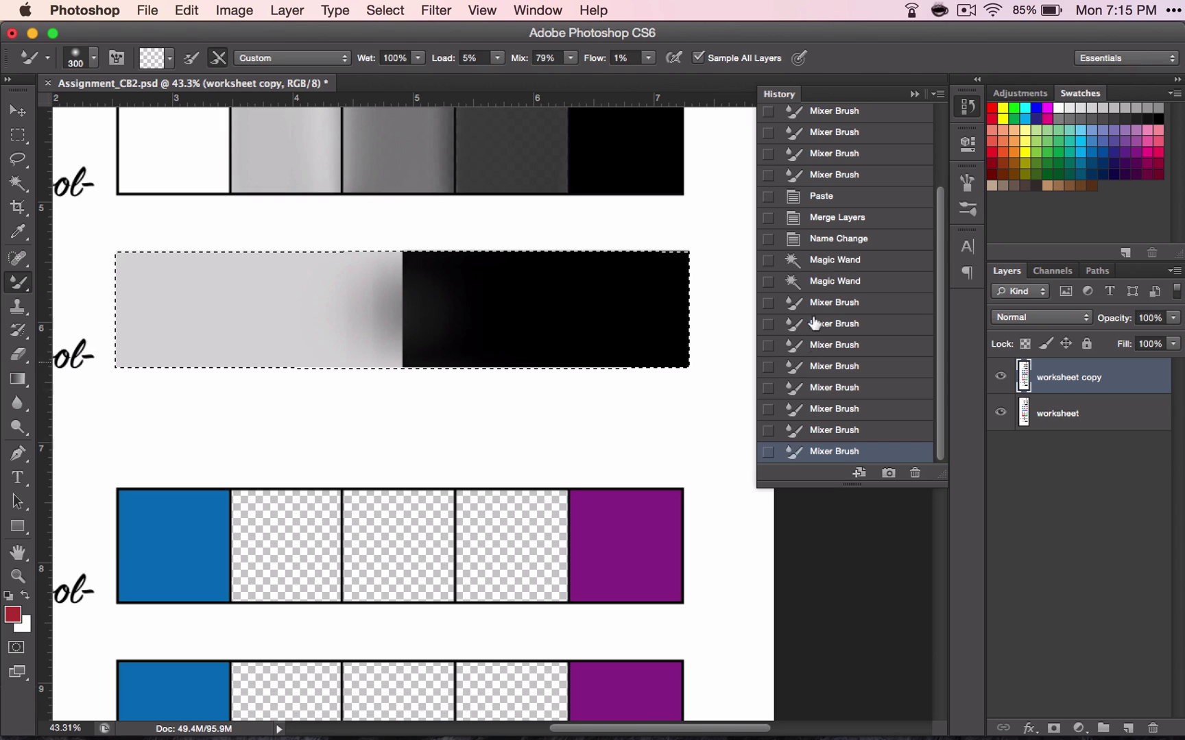
Revert to the Magic Wand history state and set Flow to 32%
click(865, 281)
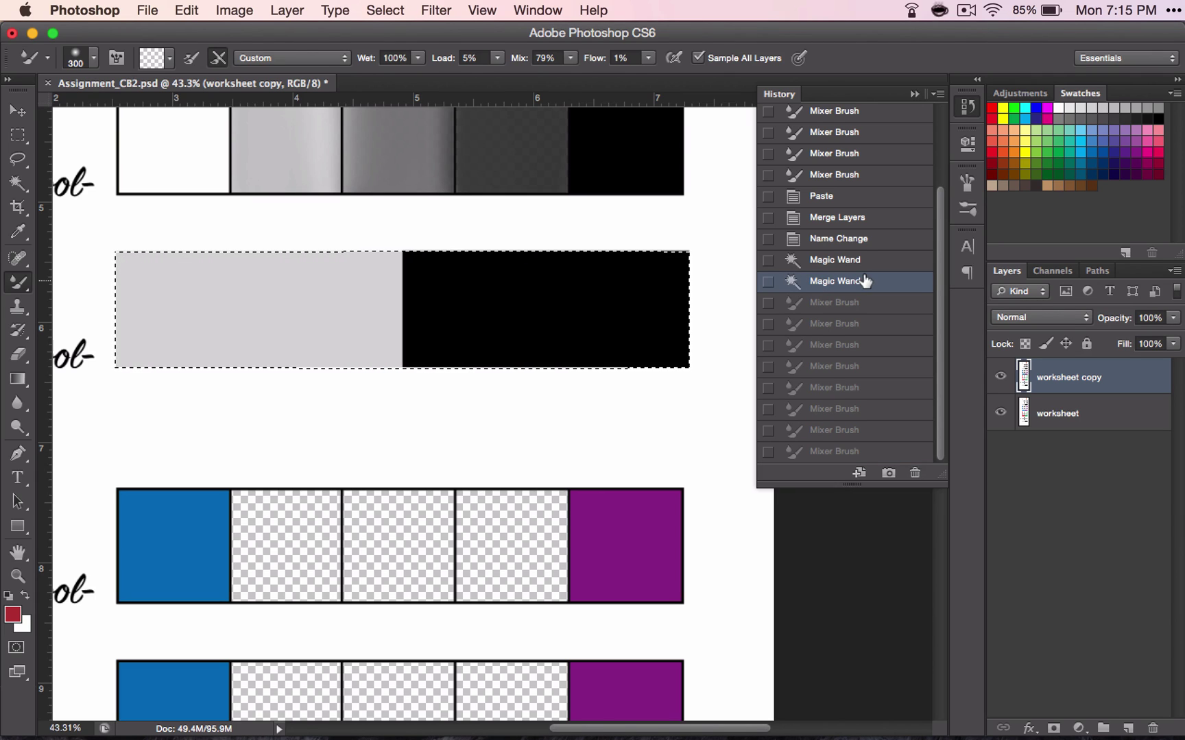
click(648, 58)
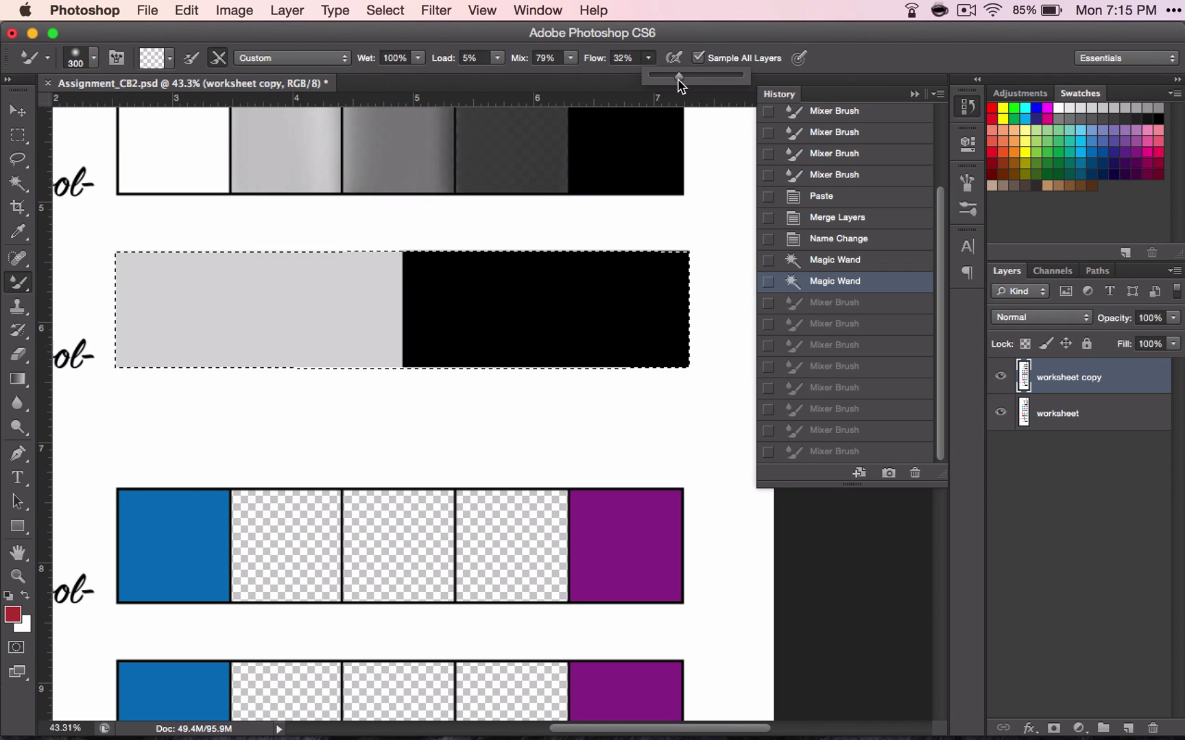
key(Return)
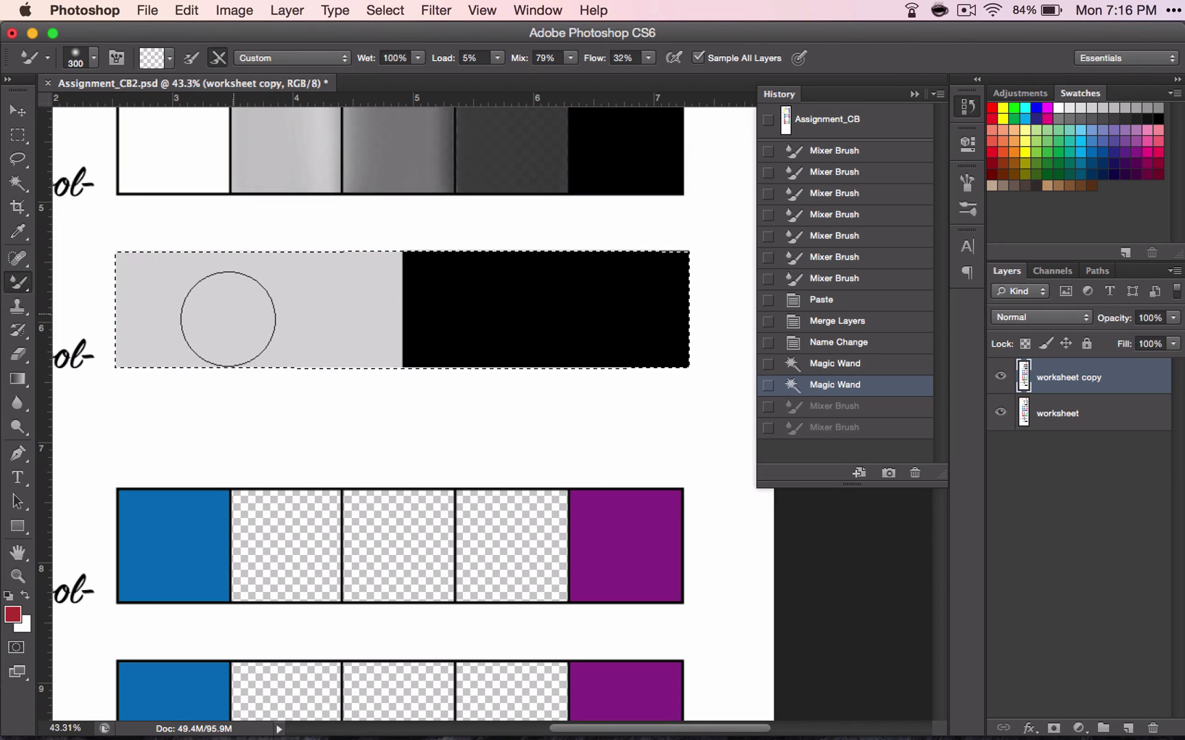
Smear three grey streaks into the black half, then undo them
drag(290, 304, 542, 312)
drag(216, 337, 587, 299)
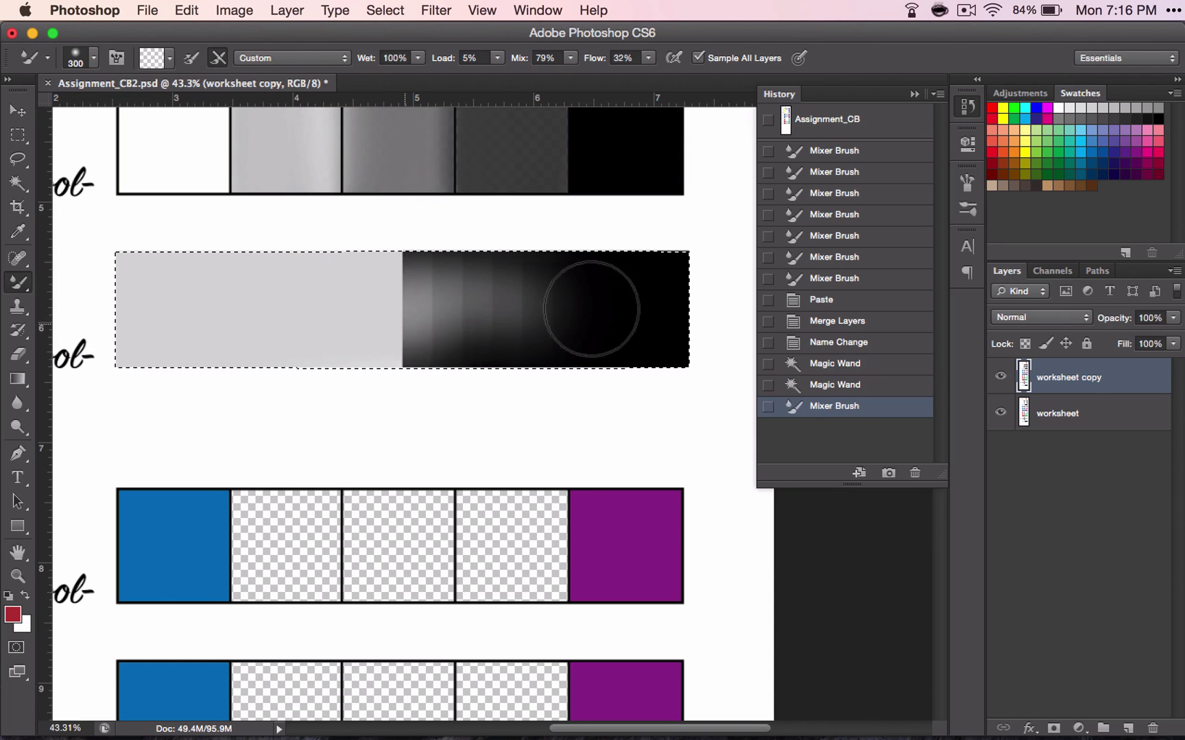
drag(418, 312, 392, 312)
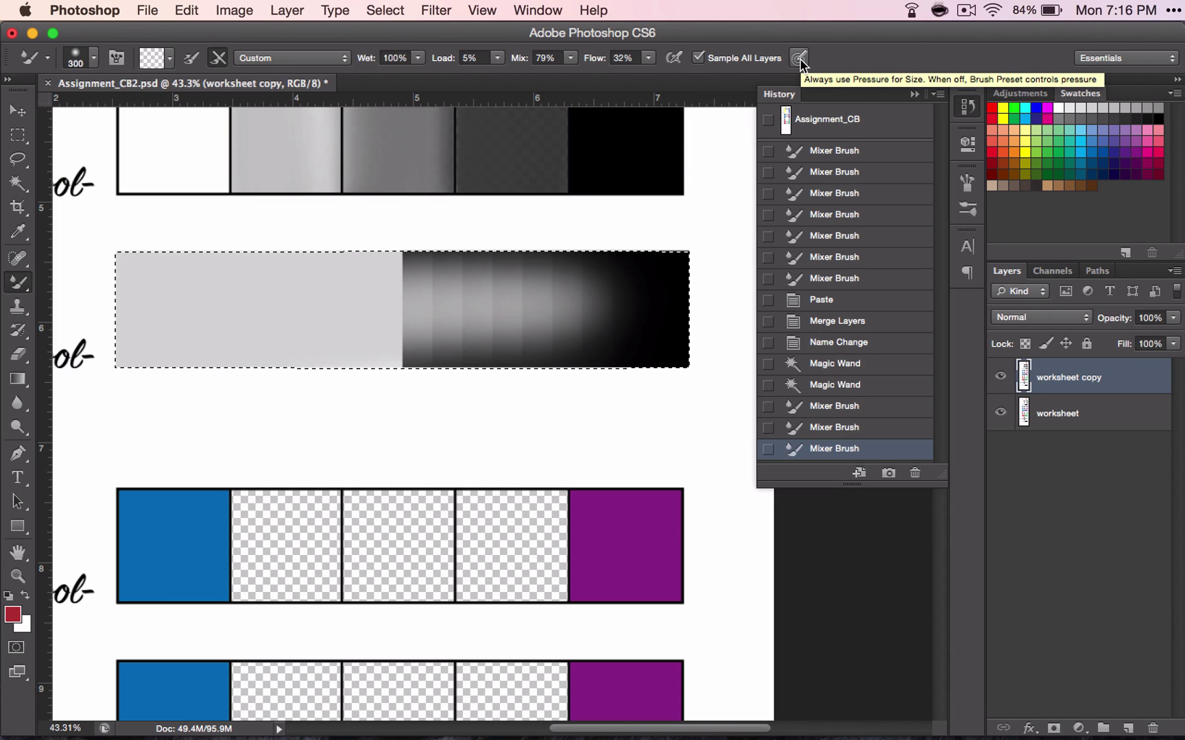
key(ctrl+alt+z)
key(ctrl+alt+z)
key(ctrl+alt+z)
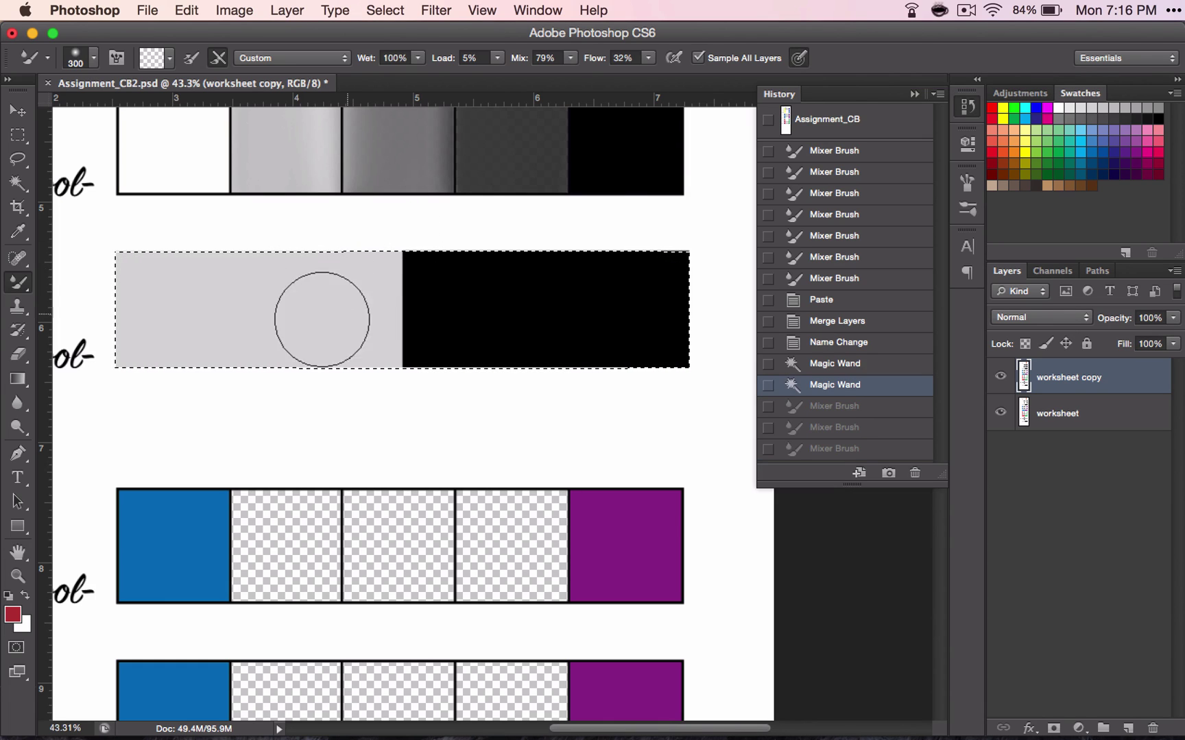
Repaint grey streaks across the black half with nine fresh strokes
drag(365, 318, 523, 343)
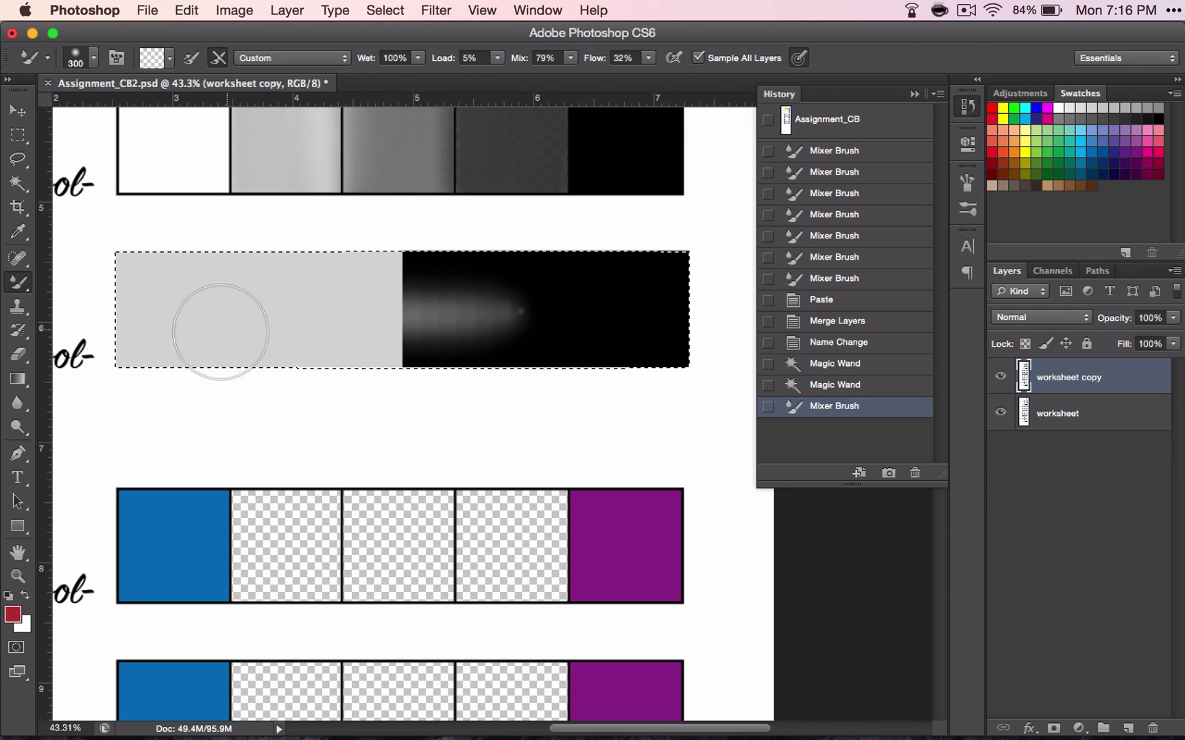
drag(436, 312, 435, 328)
drag(238, 309, 613, 335)
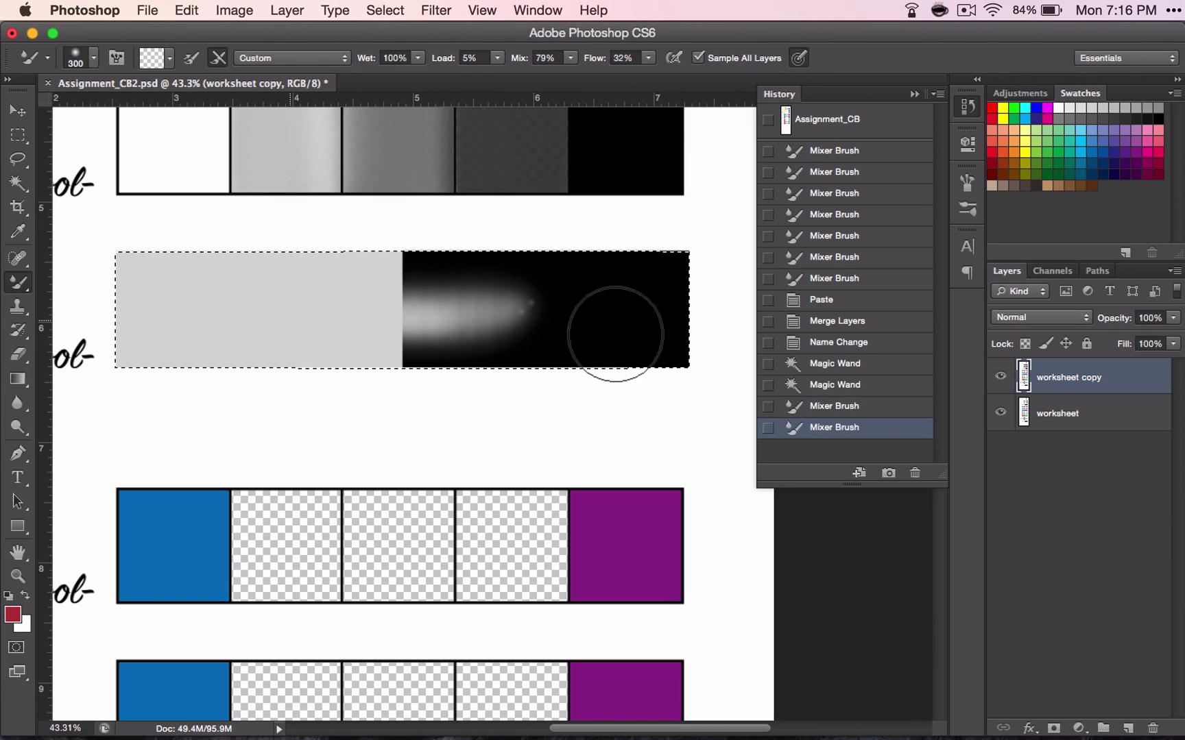
drag(357, 307, 563, 330)
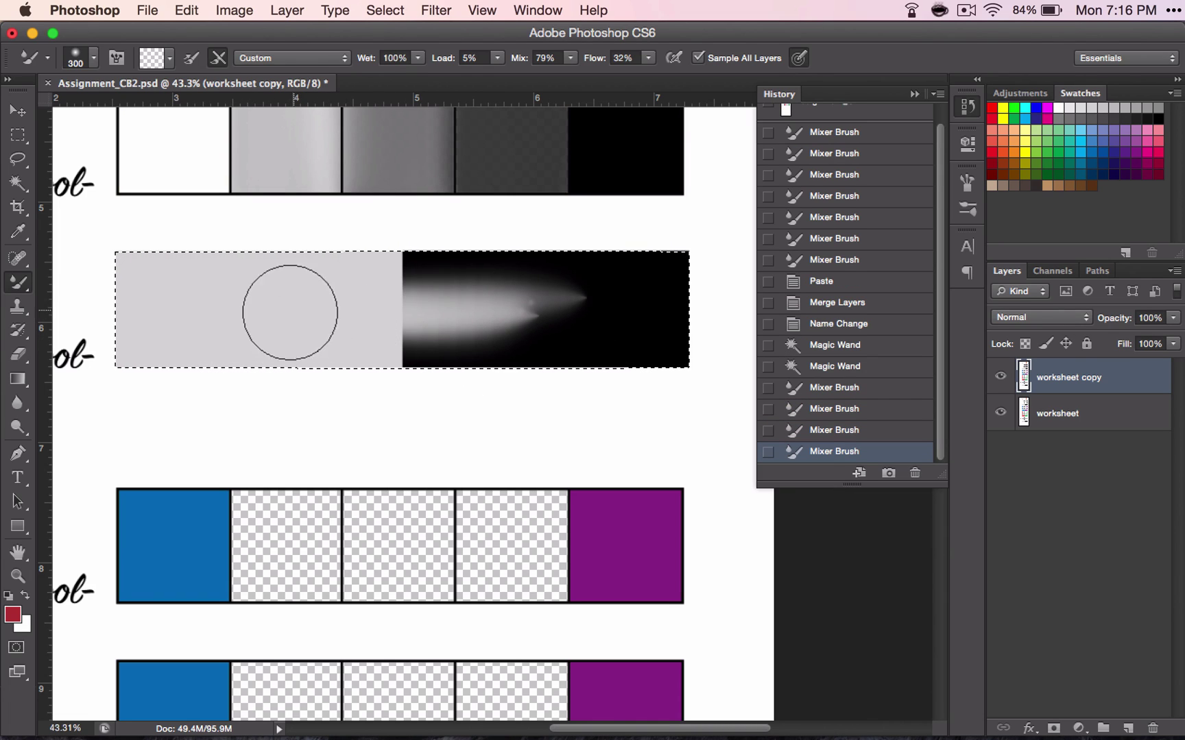
drag(288, 309, 638, 275)
drag(412, 332, 595, 357)
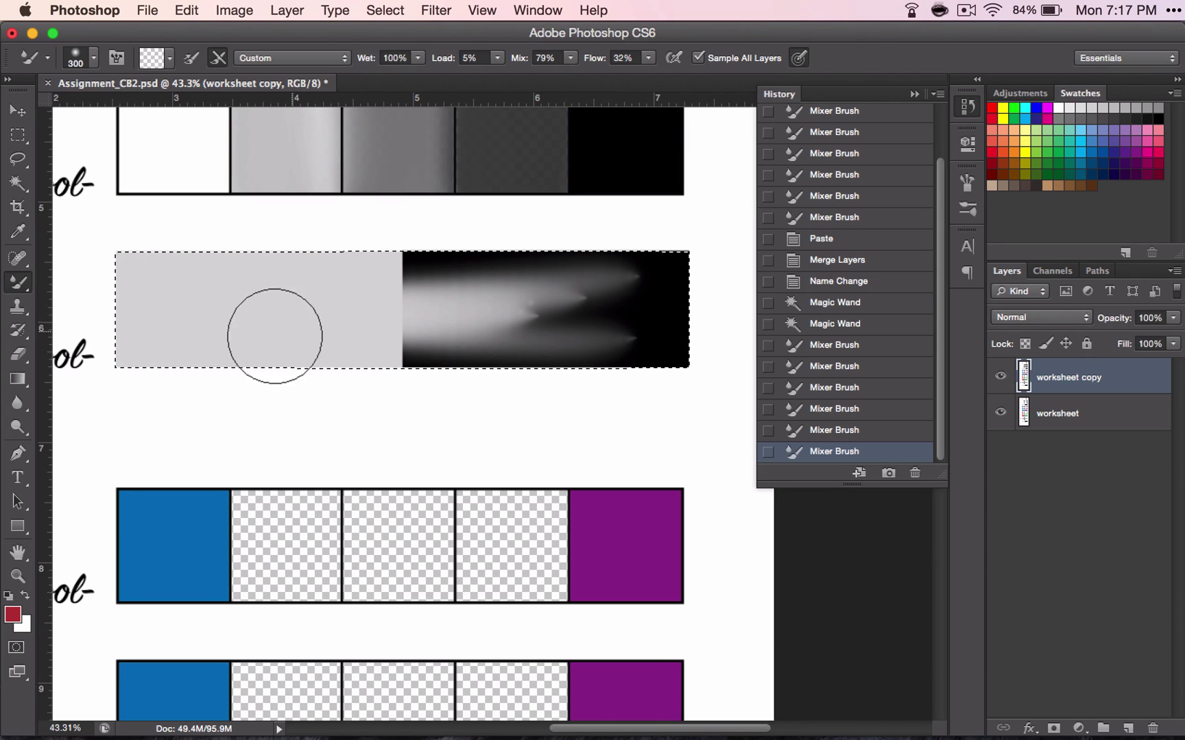
drag(288, 314, 521, 248)
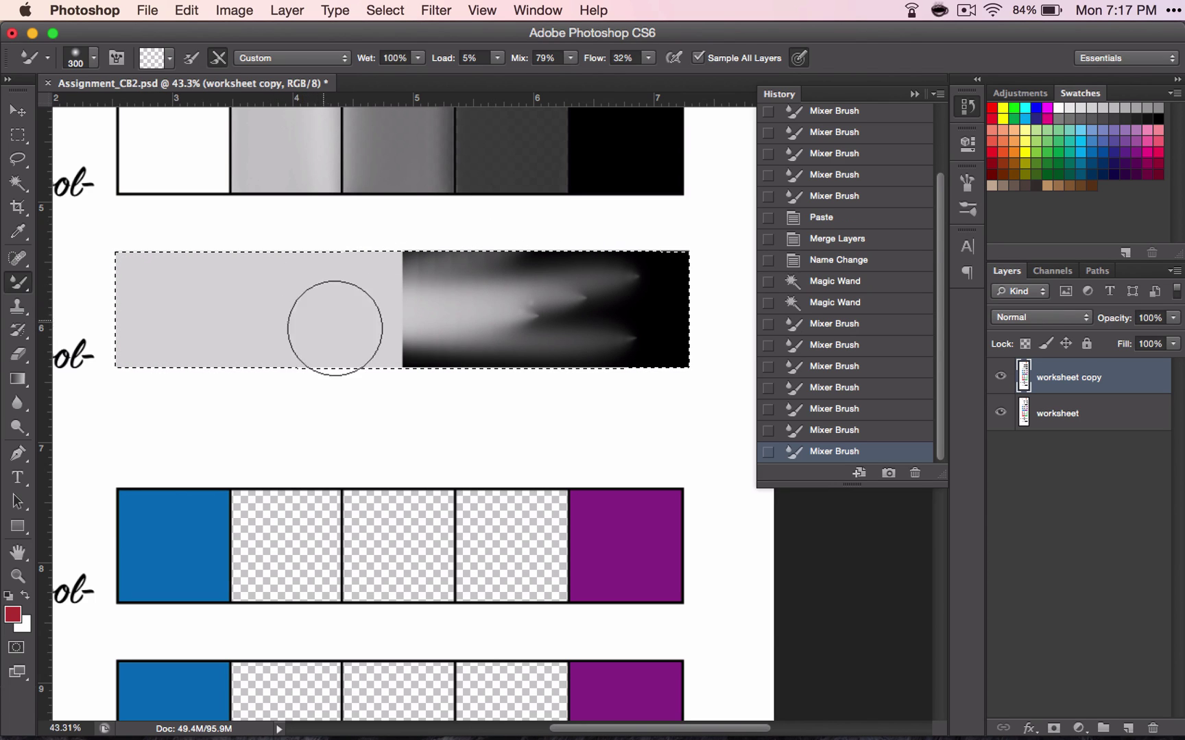
drag(333, 322, 616, 310)
drag(360, 328, 616, 311)
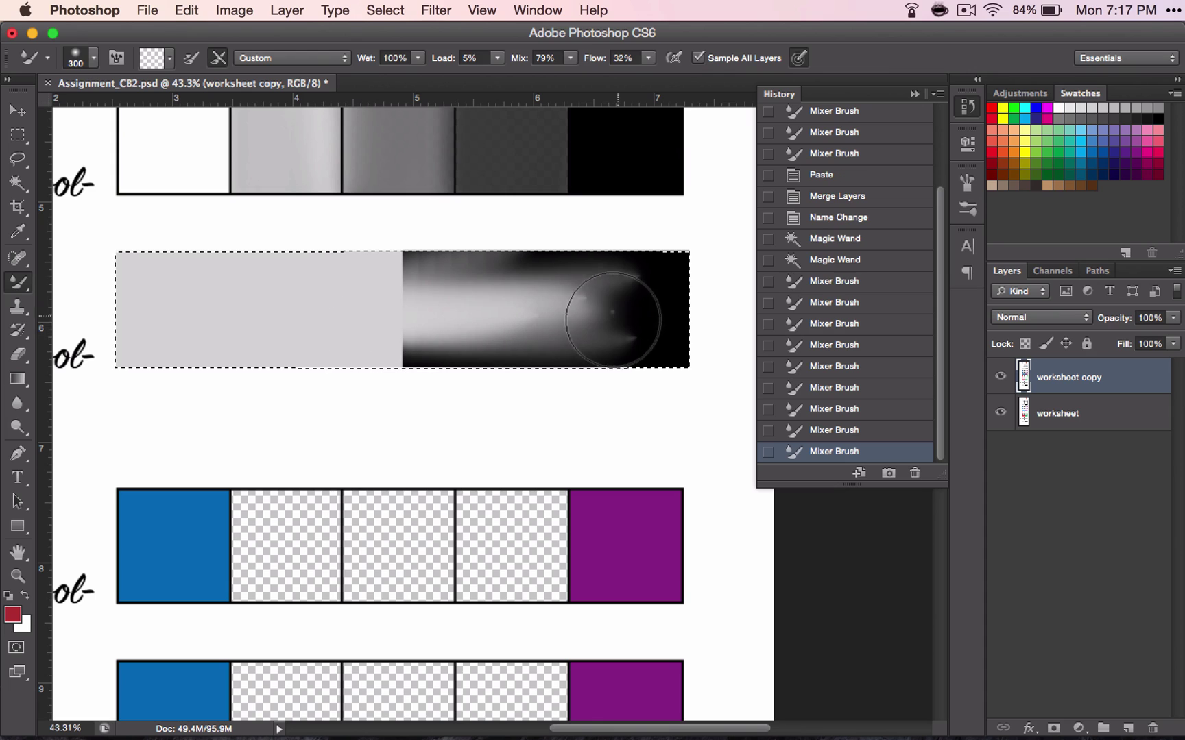
Revert to the solid grey/black split, then soften the boundary with short Mixer Brush strokes
click(857, 259)
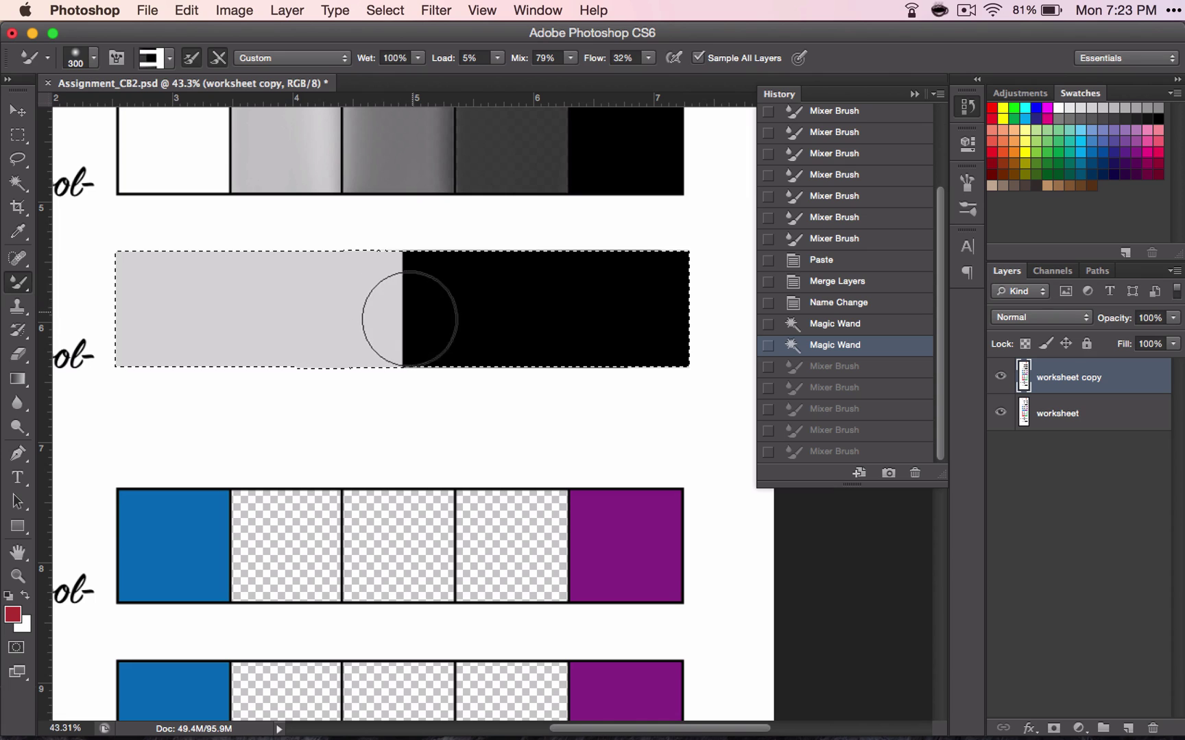
drag(340, 320, 450, 320)
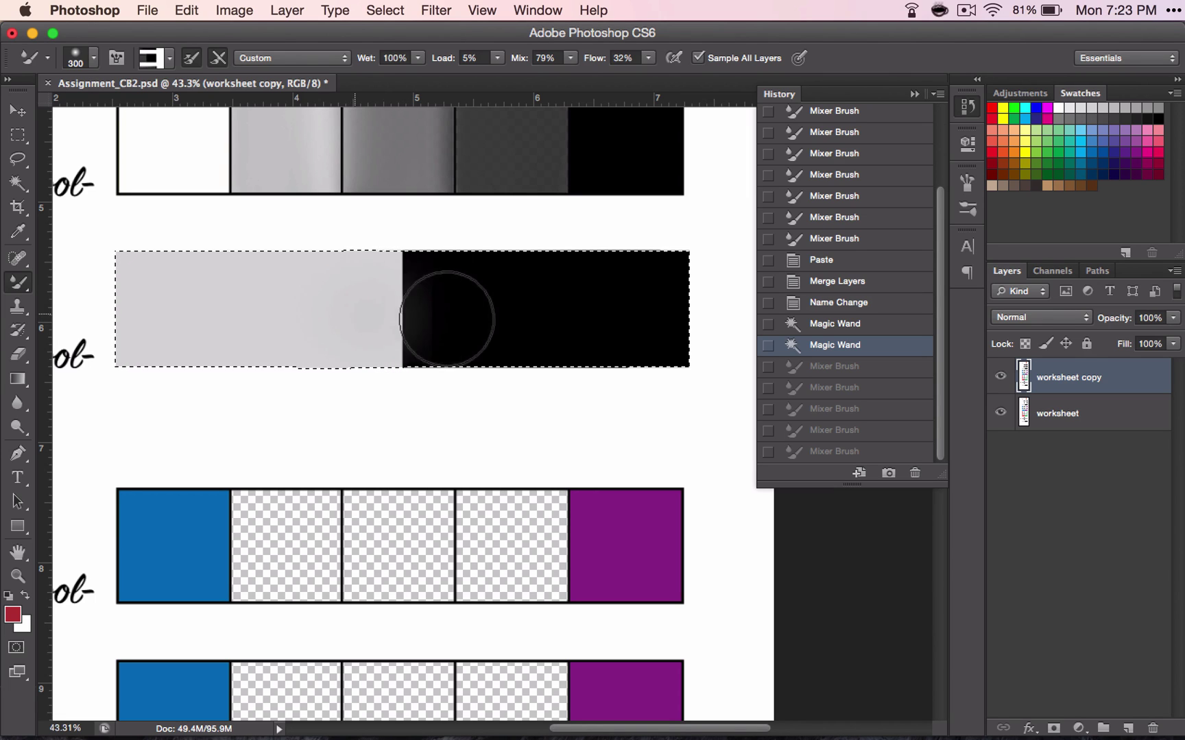
drag(340, 319, 445, 320)
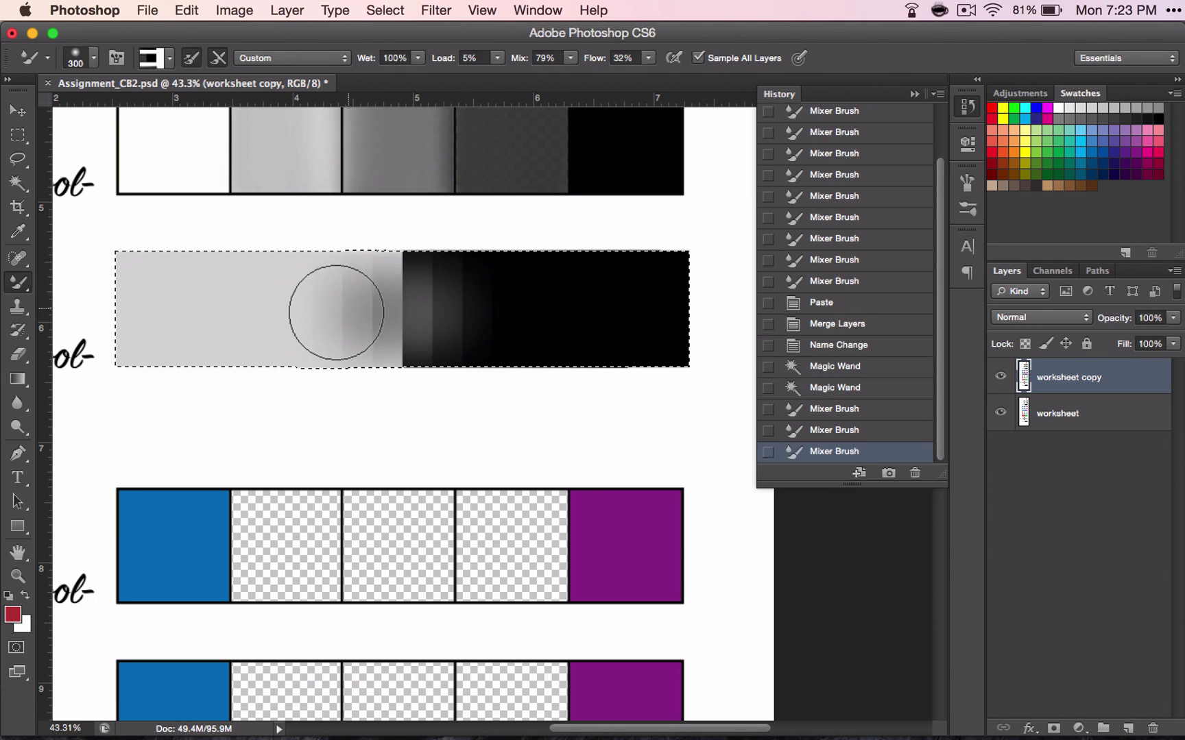
mouse_move(370, 319)
mouse_down()
mouse_move(436, 318)
mouse_move(346, 314)
mouse_move(441, 316)
mouse_up()
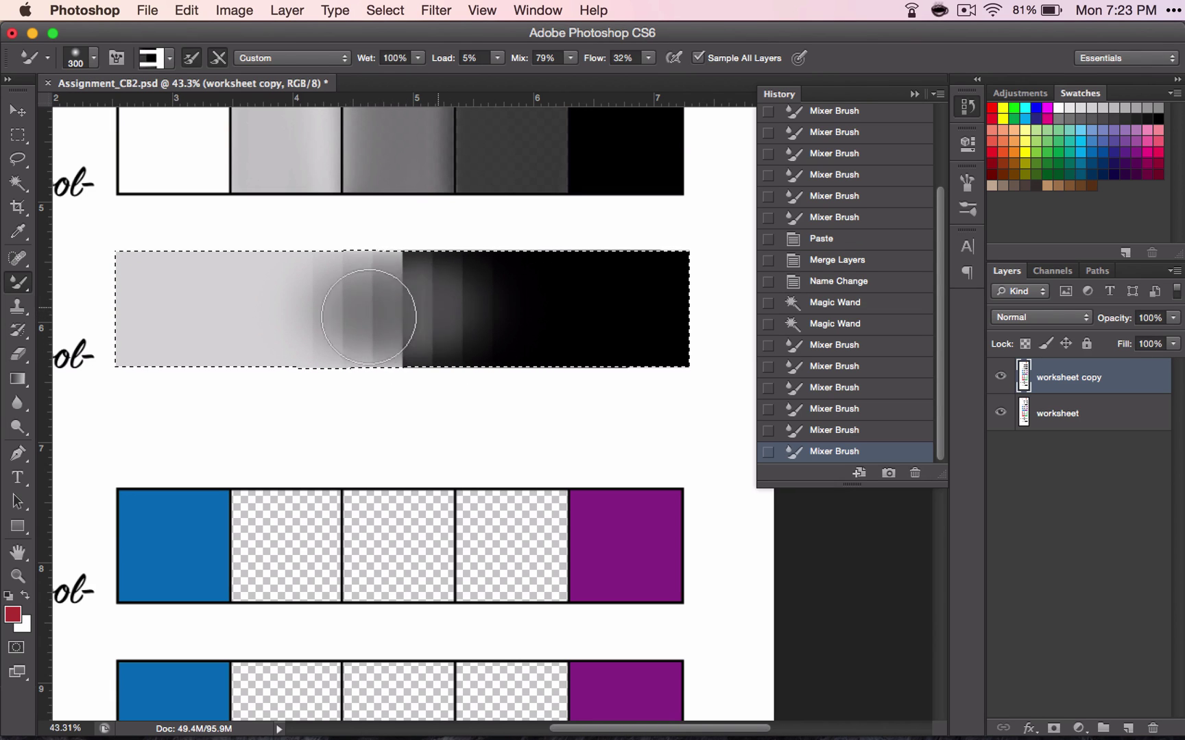
drag(368, 317, 406, 293)
drag(368, 342, 382, 339)
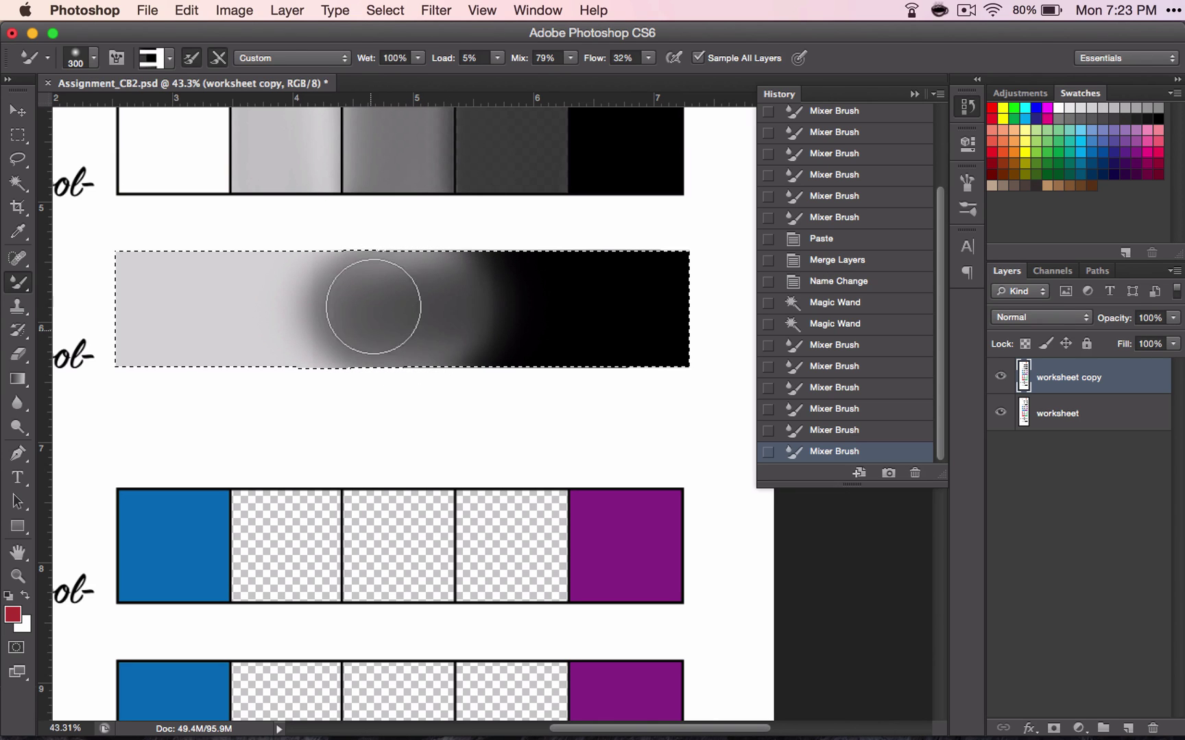
drag(409, 333, 569, 296)
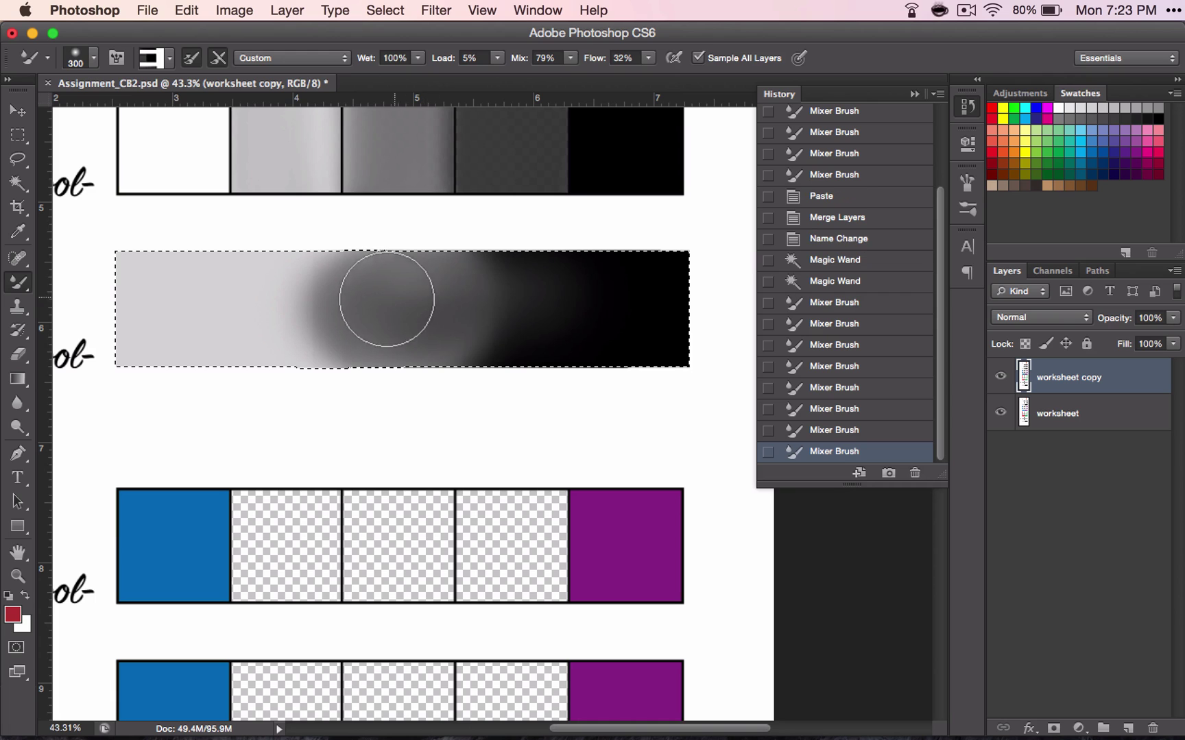
Push grey further into the black and blend the tones back and forth across the row
drag(383, 299, 528, 298)
drag(397, 296, 404, 340)
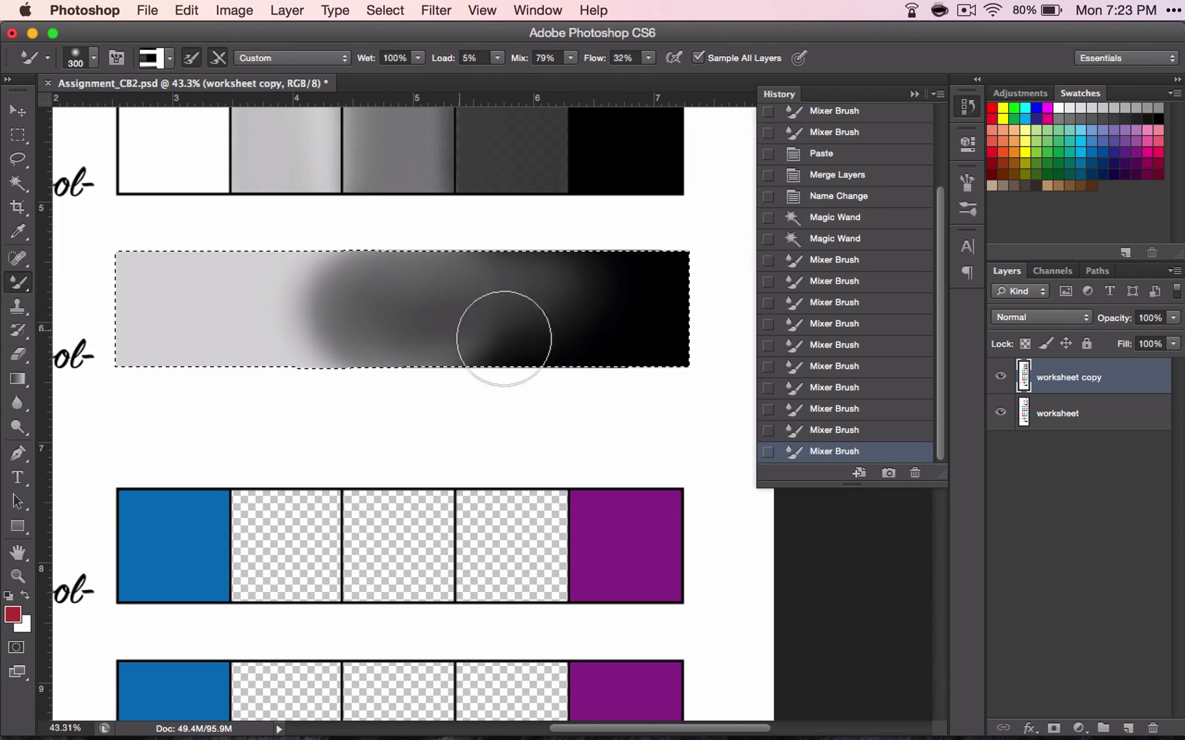
drag(504, 339, 416, 336)
mouse_move(534, 346)
mouse_down()
mouse_move(460, 344)
mouse_move(452, 297)
mouse_up()
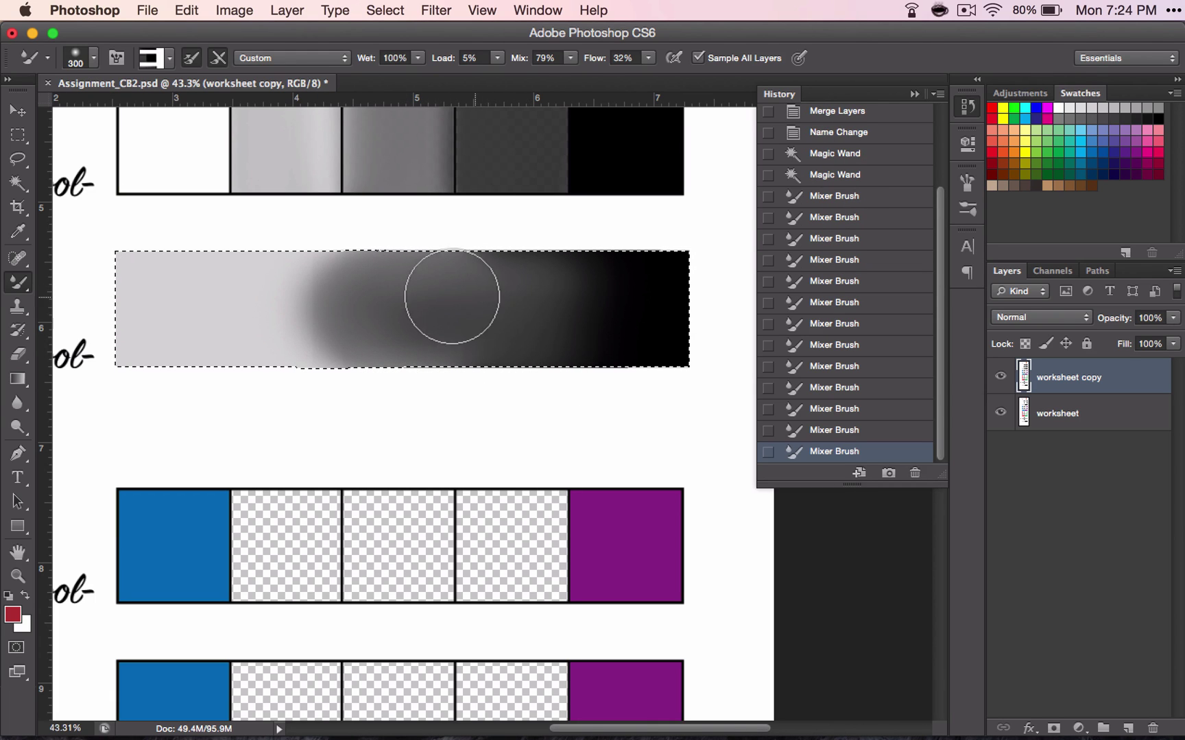
mouse_move(529, 281)
mouse_down()
mouse_move(537, 272)
mouse_move(484, 338)
mouse_move(283, 325)
mouse_move(269, 348)
mouse_move(367, 305)
mouse_move(301, 295)
mouse_move(352, 302)
mouse_move(212, 357)
mouse_move(330, 344)
mouse_move(172, 305)
mouse_move(203, 338)
mouse_move(163, 323)
mouse_up()
mouse_move(419, 322)
mouse_down()
mouse_move(571, 328)
mouse_move(608, 305)
mouse_move(450, 296)
mouse_move(609, 319)
mouse_move(431, 323)
mouse_move(198, 305)
mouse_move(143, 334)
mouse_up()
mouse_move(323, 325)
mouse_down()
mouse_move(429, 277)
mouse_move(383, 304)
mouse_move(518, 294)
mouse_move(451, 341)
mouse_move(217, 343)
mouse_move(362, 303)
mouse_up()
mouse_move(216, 300)
mouse_down()
mouse_move(402, 290)
mouse_move(187, 303)
mouse_up()
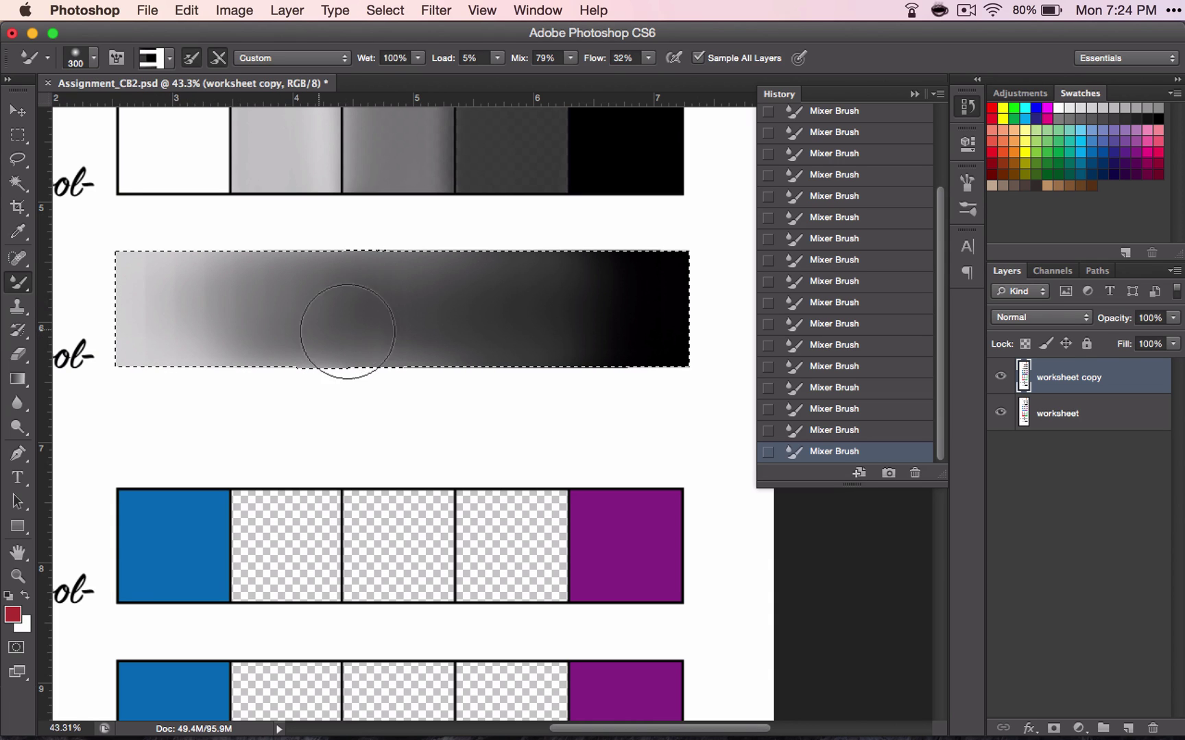
Blend the dark right end, undo a streaky stroke, and re-smooth the row's middle
mouse_move(348, 332)
mouse_down()
mouse_move(370, 305)
mouse_move(531, 343)
mouse_up()
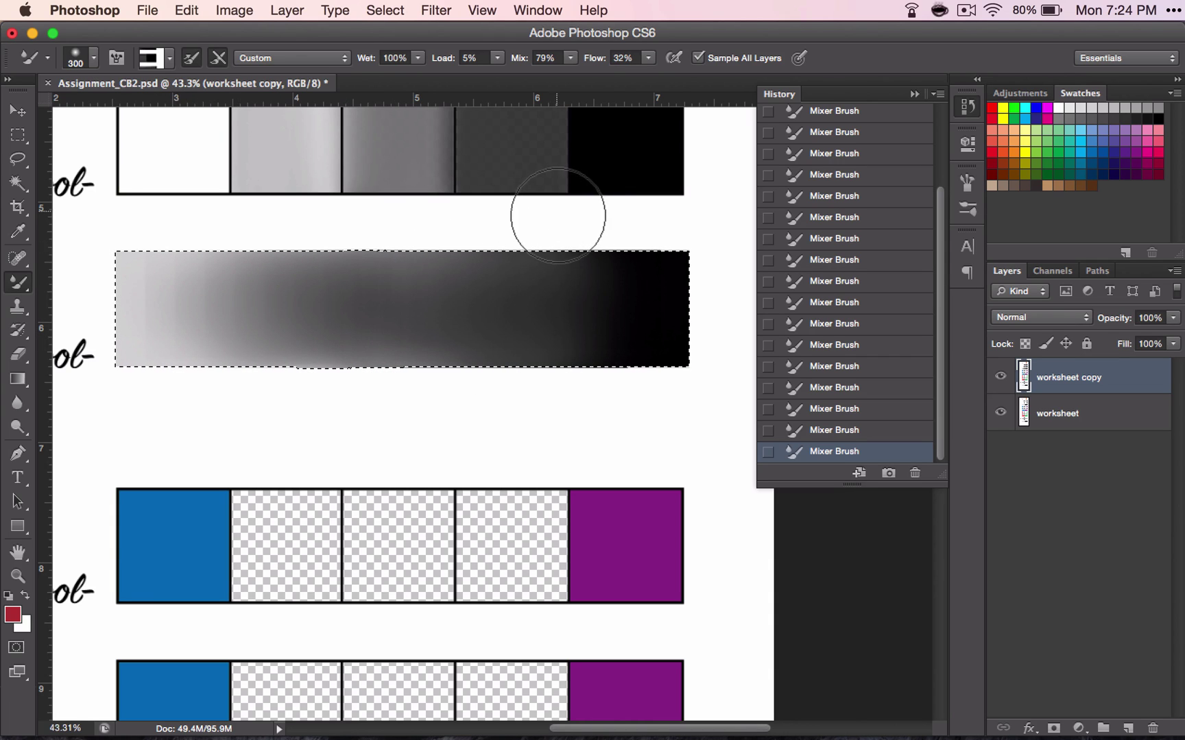
drag(530, 265, 529, 339)
mouse_move(542, 253)
mouse_down()
mouse_move(463, 303)
mouse_move(577, 254)
mouse_up()
drag(489, 296, 566, 295)
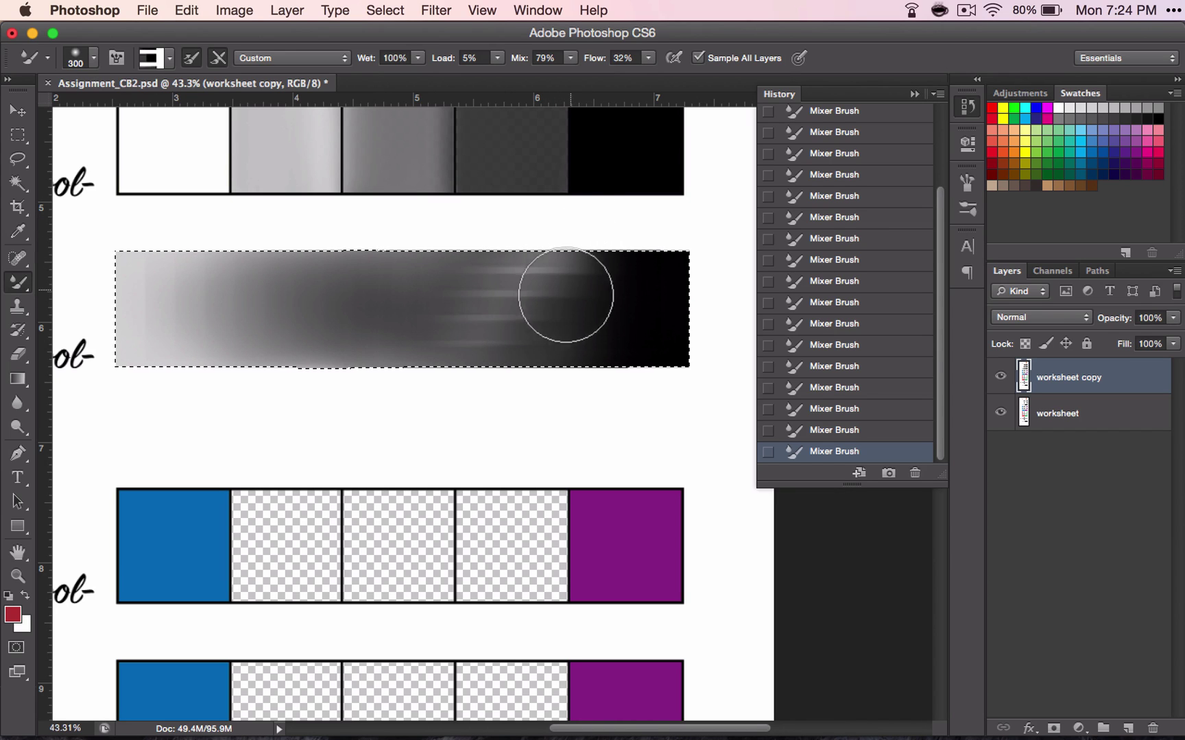
key(super+z)
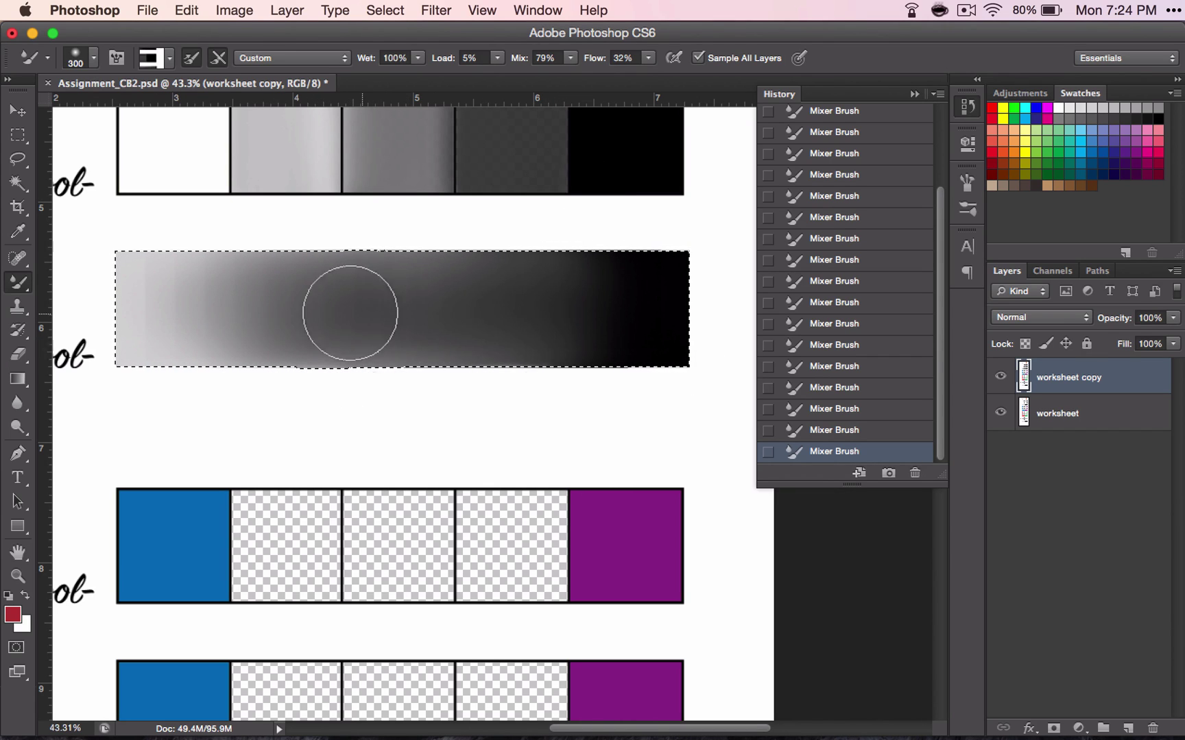
mouse_move(356, 332)
mouse_down()
mouse_move(191, 306)
mouse_move(132, 338)
mouse_move(257, 303)
mouse_up()
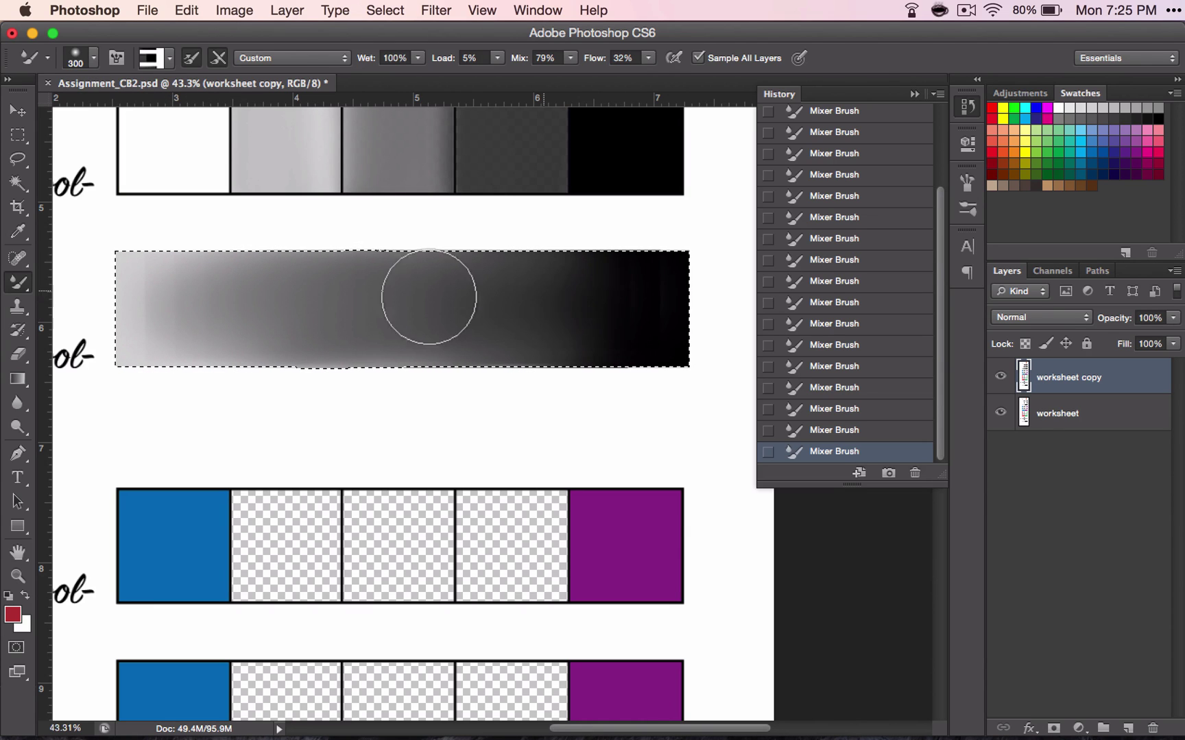
mouse_move(423, 296)
mouse_down()
mouse_move(462, 338)
mouse_move(442, 336)
mouse_move(503, 281)
mouse_move(417, 298)
mouse_move(458, 343)
mouse_move(472, 300)
mouse_up()
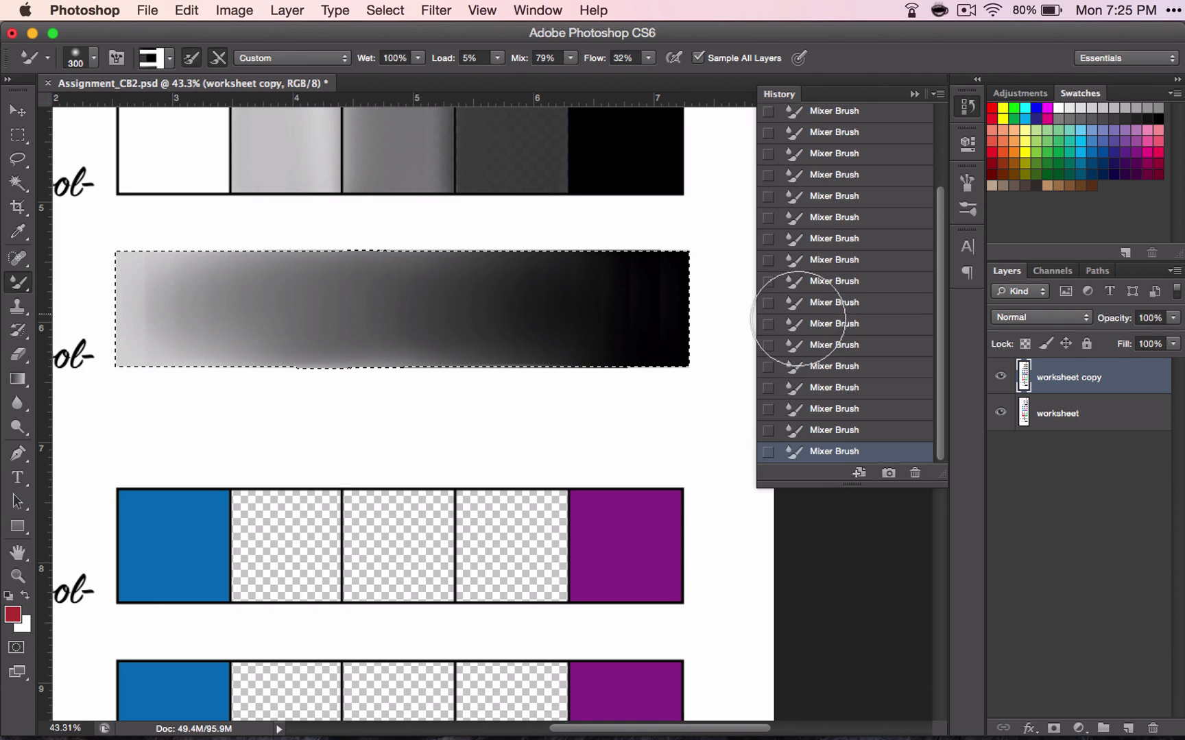
Hide and reshow the worksheet copy layer to compare the blended row
scroll(437, 279, up, 2)
scroll(437, 279, down, 5)
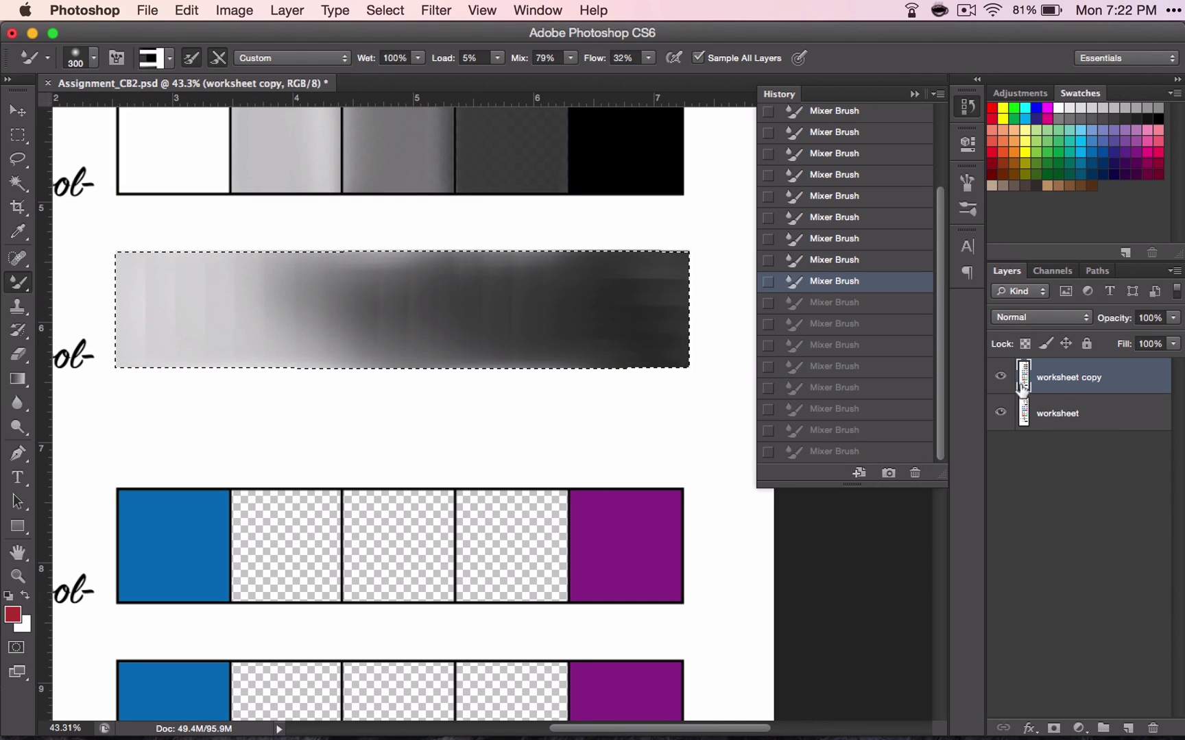
click(999, 376)
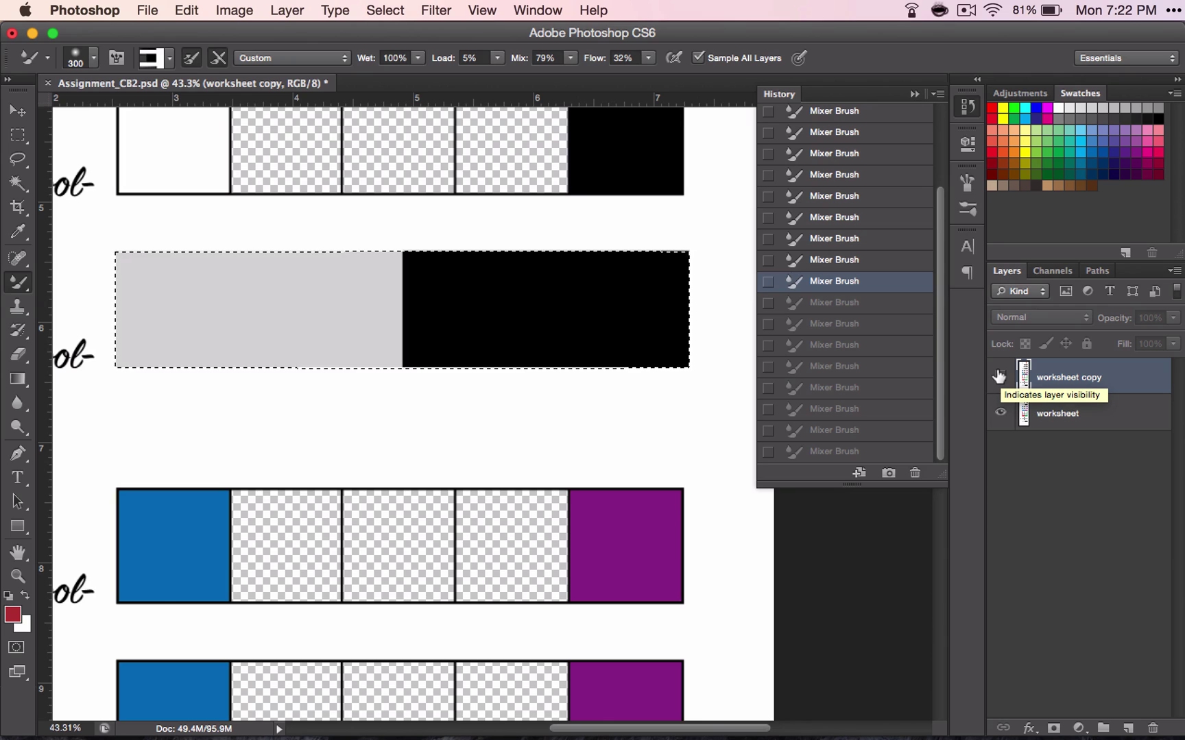
click(999, 376)
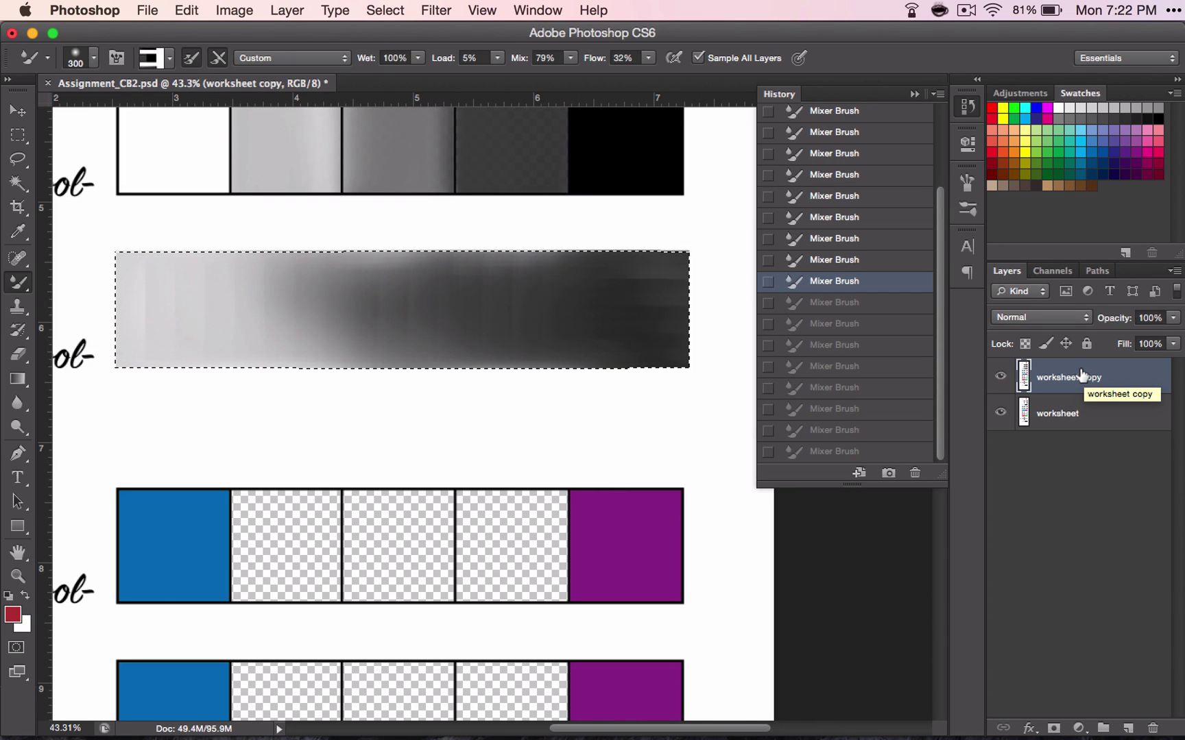
Paste the gray-black block, merge it with worksheet copy, and name the result 'wshett copy'
key(super+v)
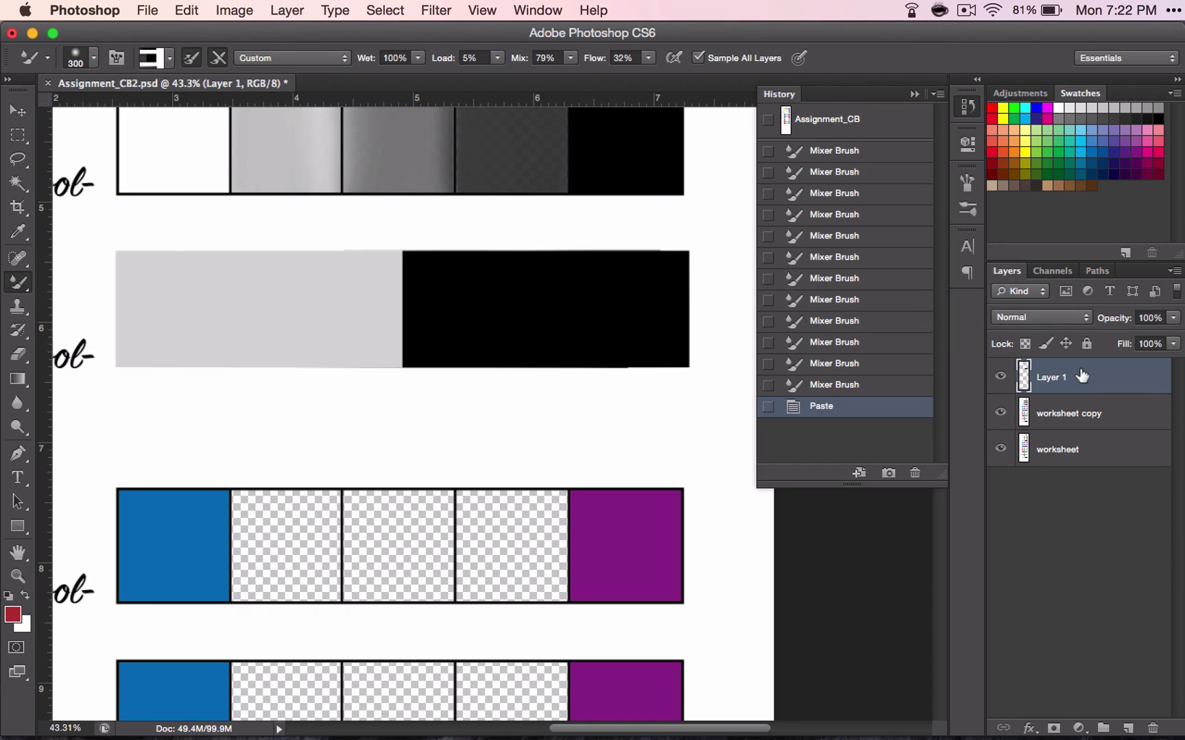
shift+click(1088, 414)
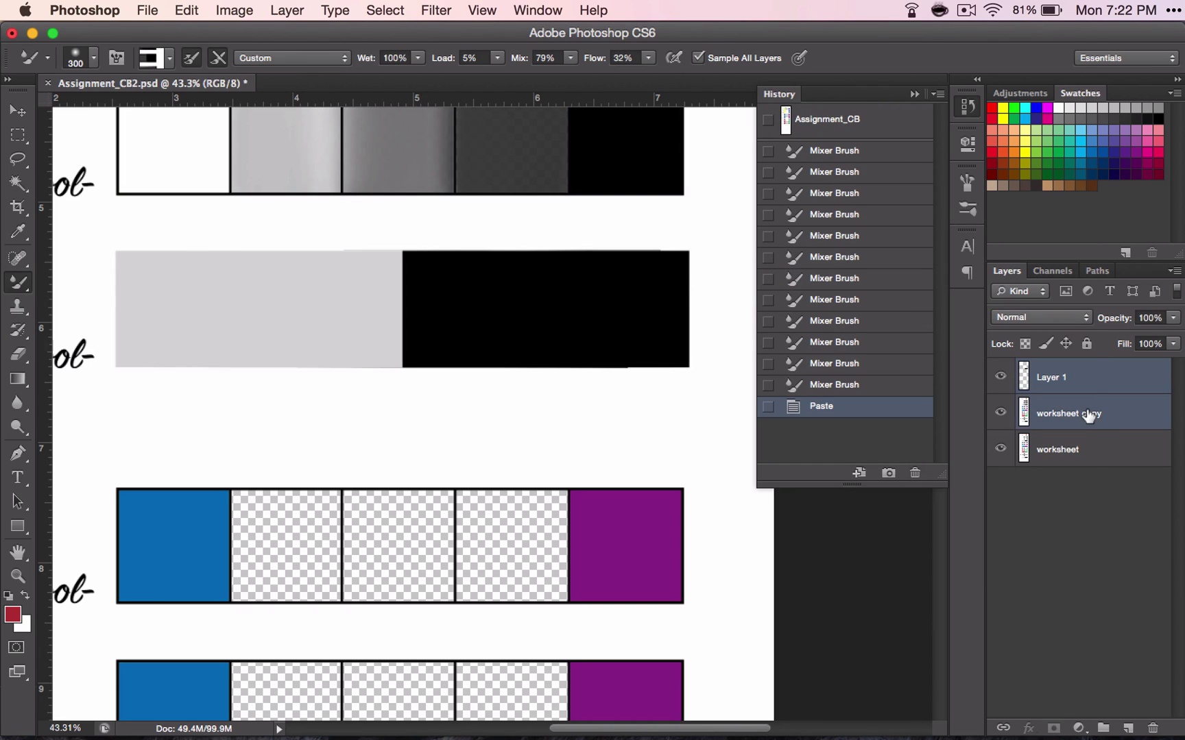
right_click(1089, 415)
click(1029, 538)
double_click(1043, 376)
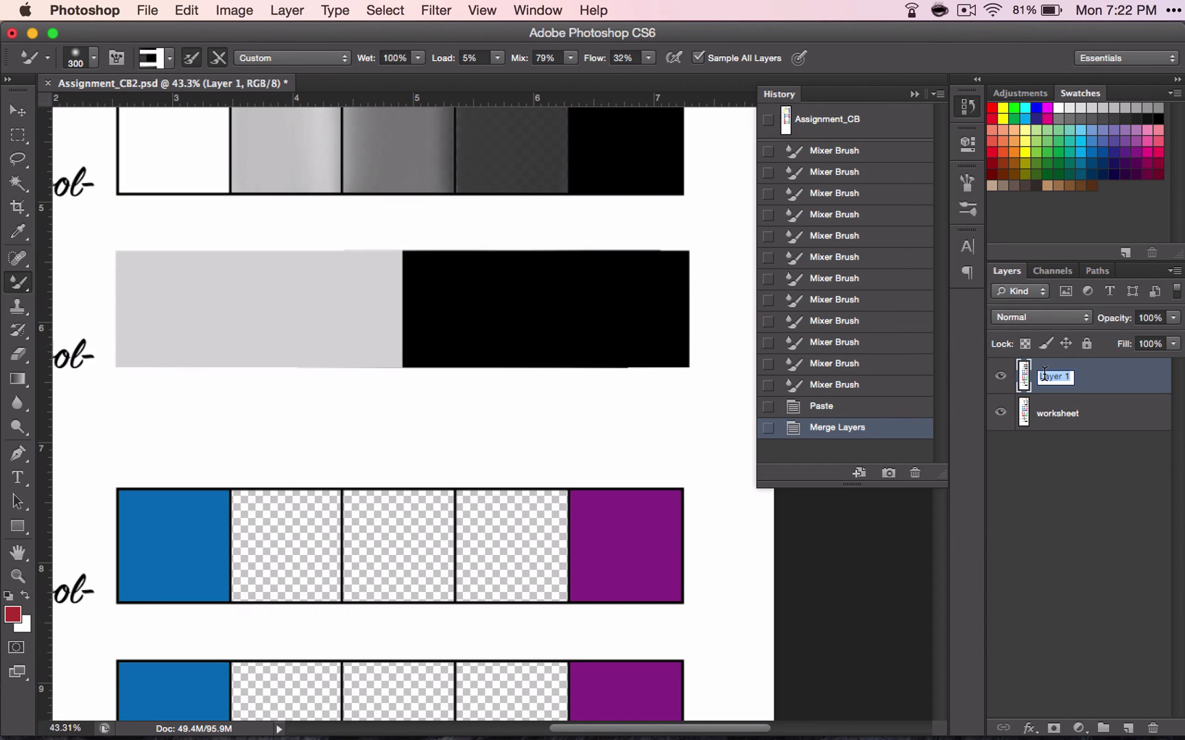
text(w)
text(shet)
text(t copy)
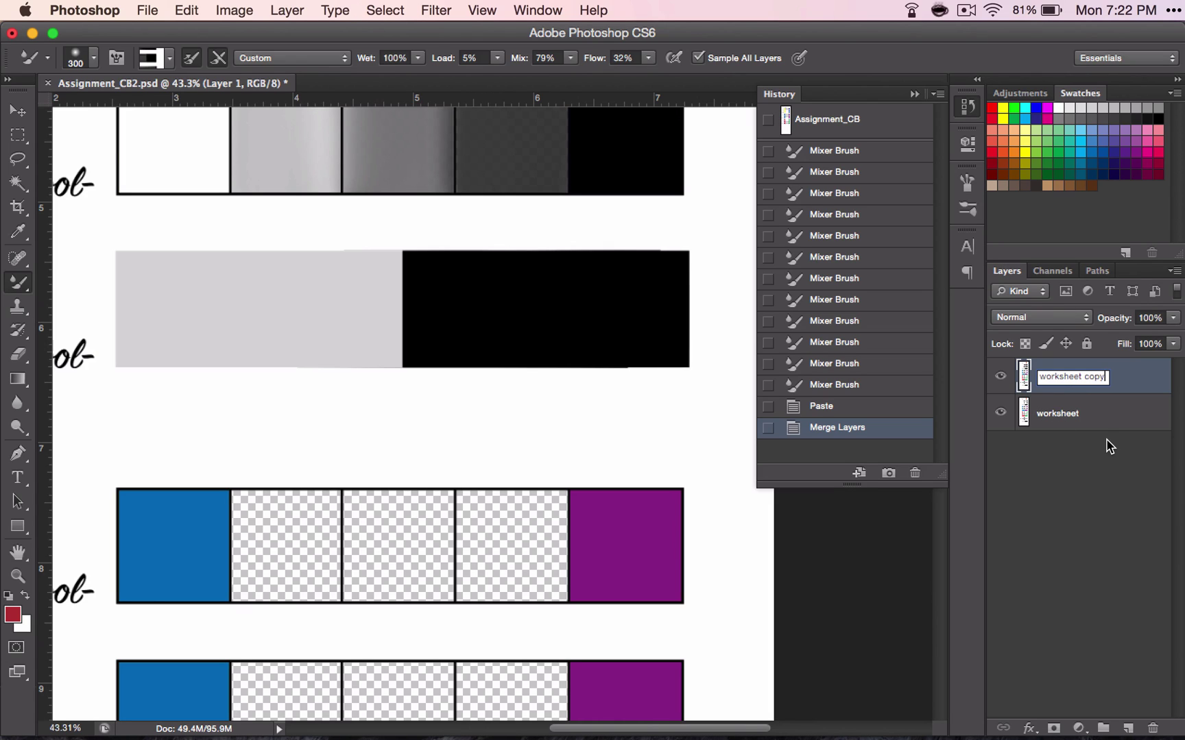
key(Return)
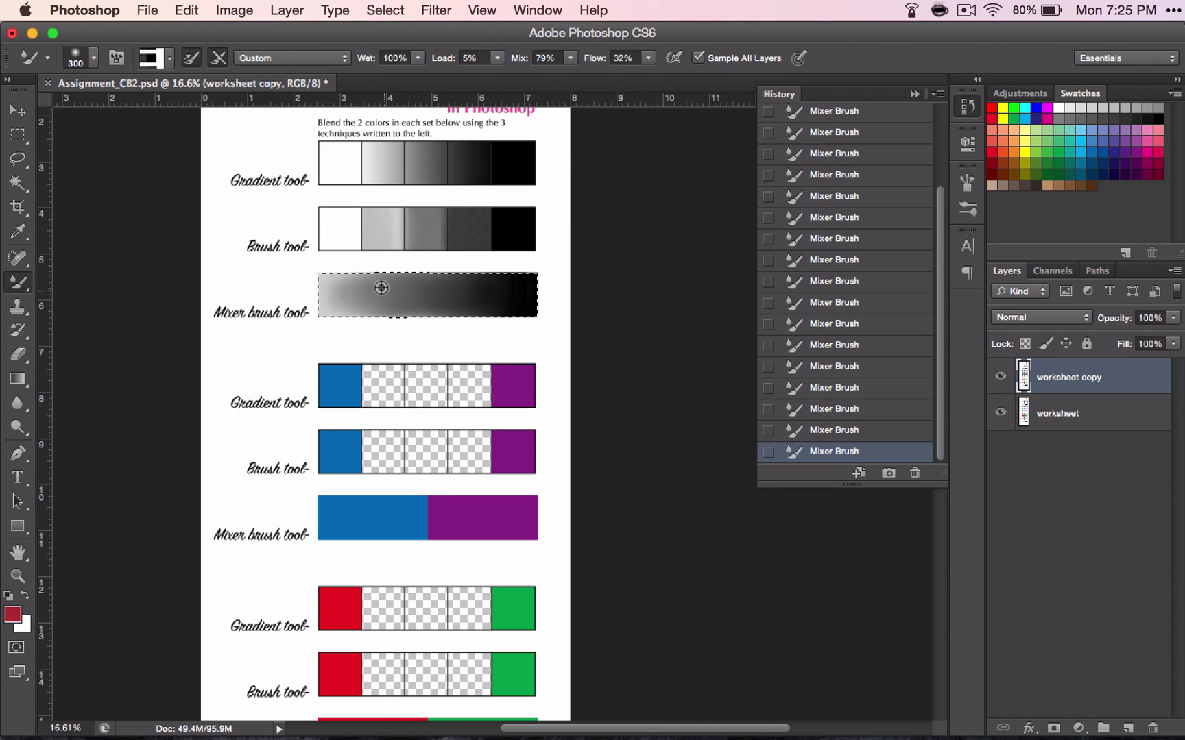
scroll(385, 298, up, 2)
scroll(384, 295, up, 1)
scroll(377, 295, up, 1)
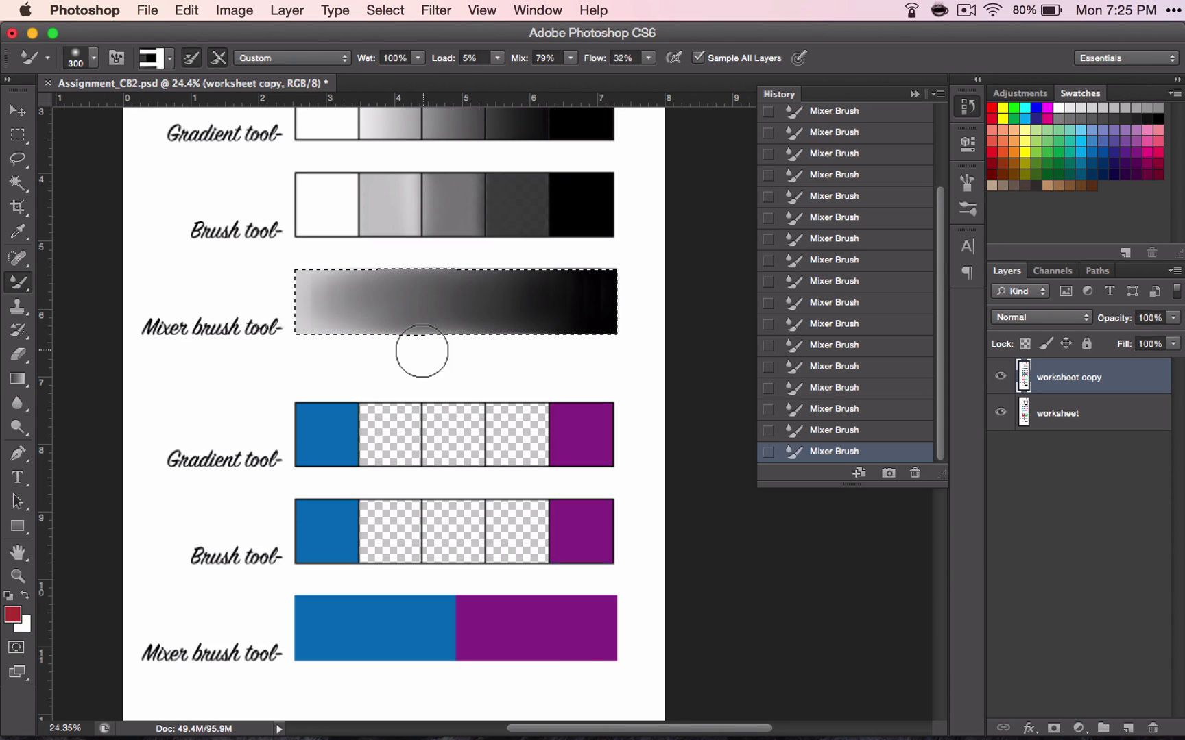
scroll(422, 351, up, 1)
scroll(422, 351, up, 5)
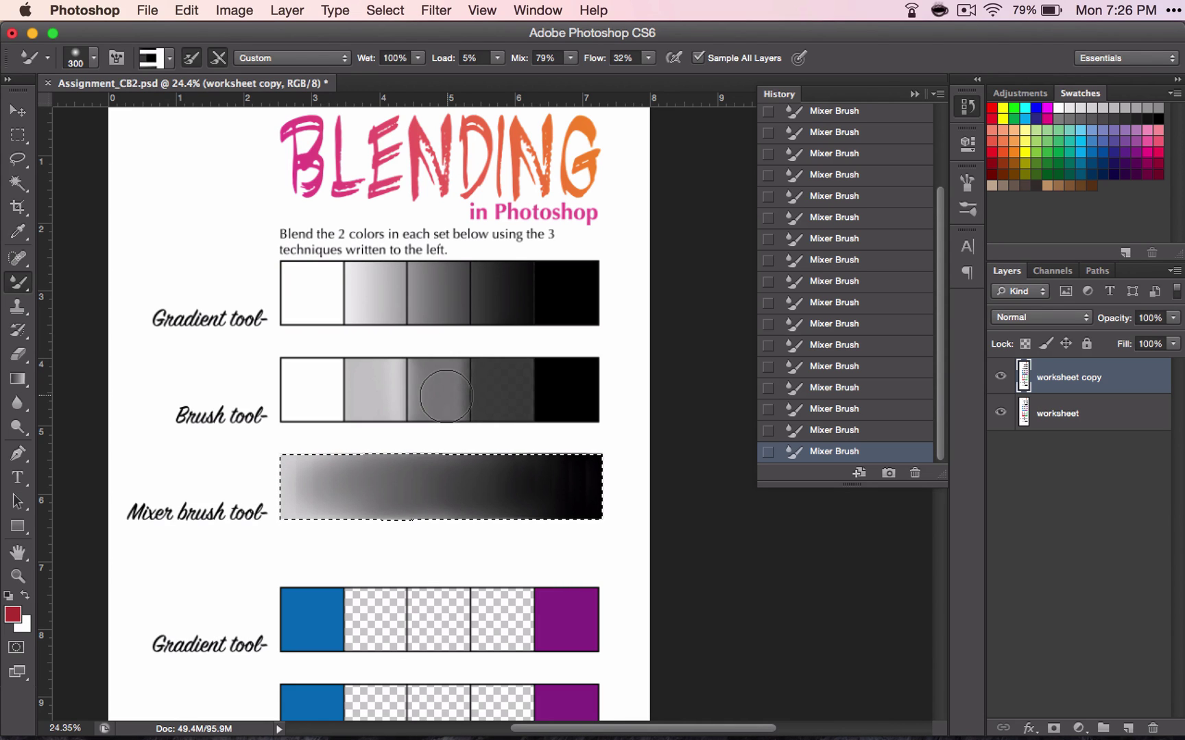
Scroll to Now experiment!, deselect, and Paint Bucket the first Gradient-row cell dark red
scroll(446, 396, down, 3)
scroll(446, 396, down, 6)
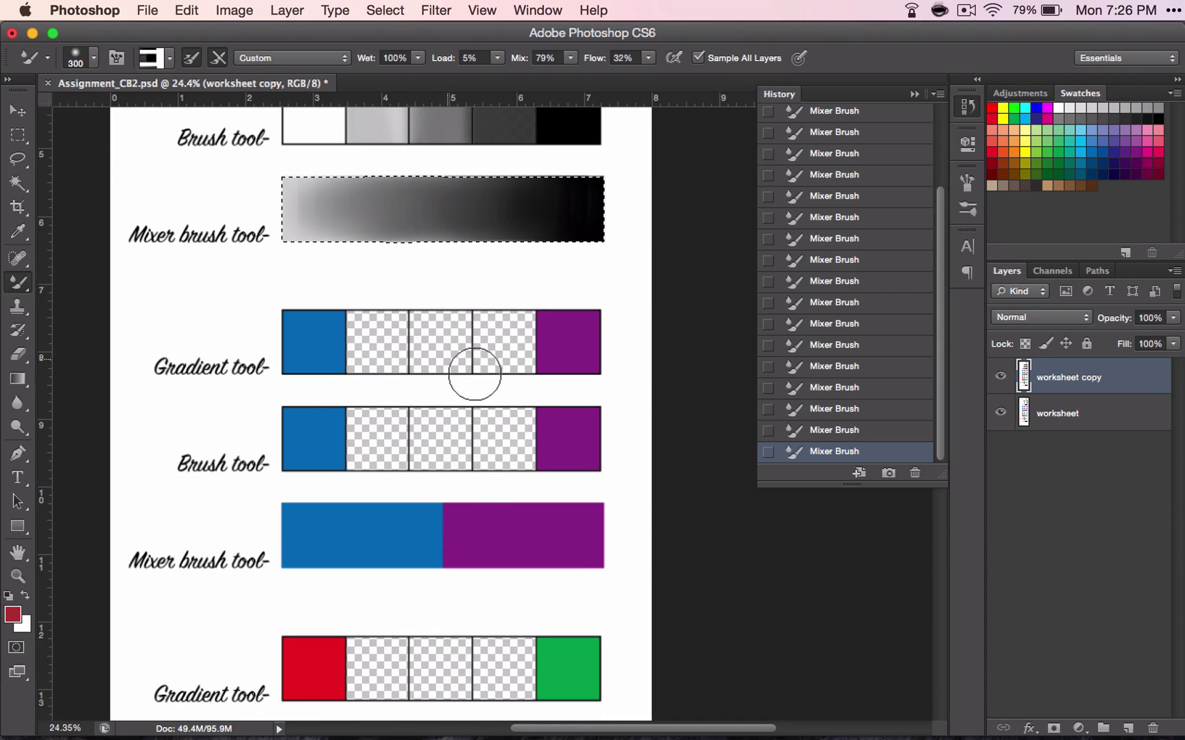
scroll(433, 466, down, 15)
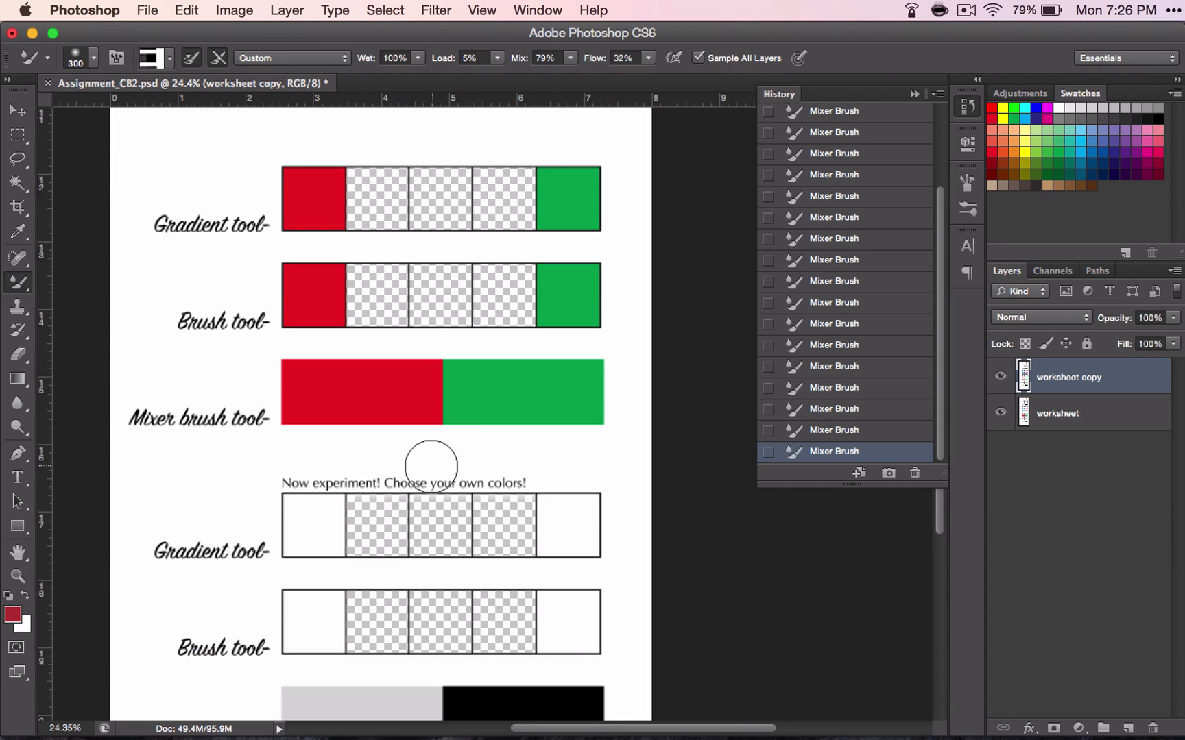
scroll(528, 274, down, 5)
scroll(538, 279, down, 2)
scroll(538, 279, left, 1)
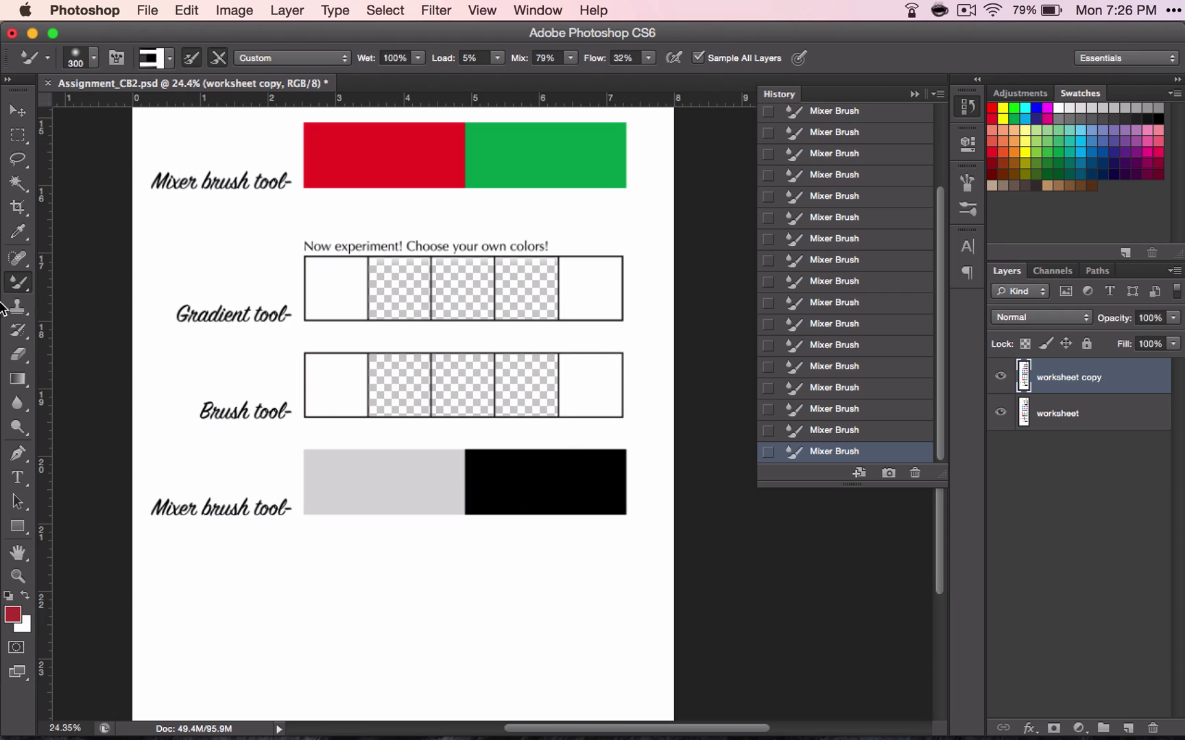
drag(18, 378, 68, 391)
key(ctrl+d)
click(340, 298)
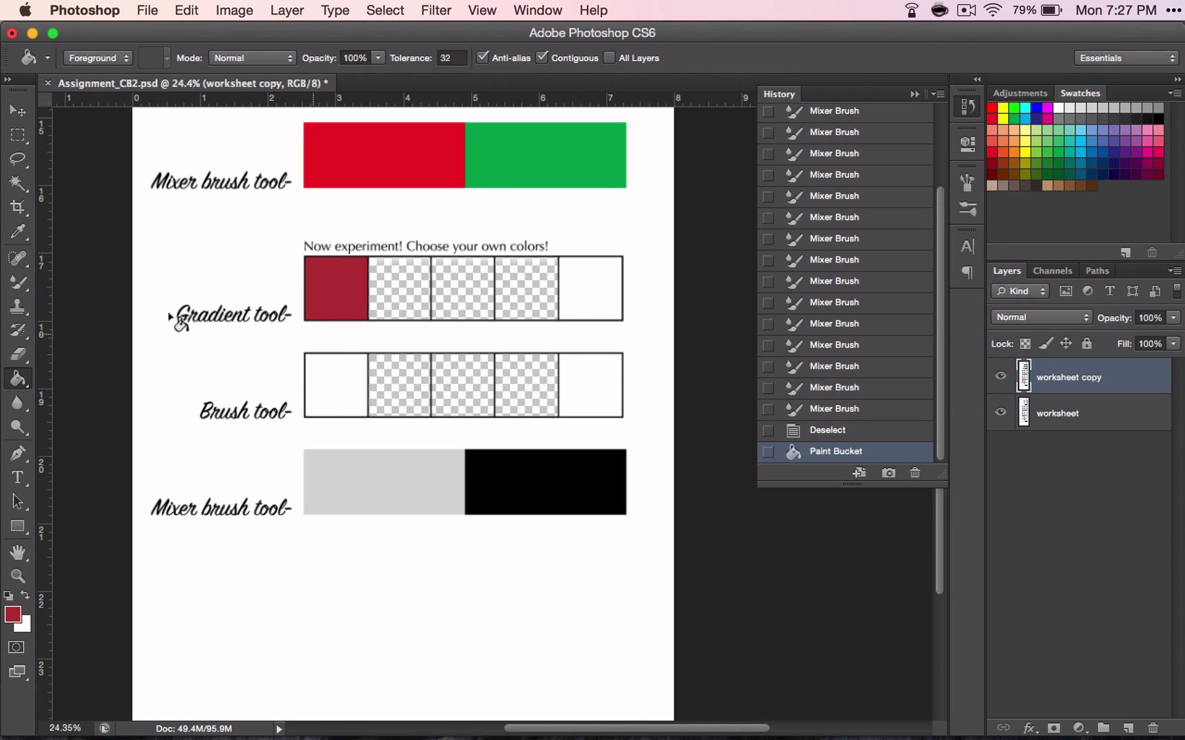
Set the foreground colour to purple and fill the last Gradient-row cell with it
click(12, 615)
click(914, 335)
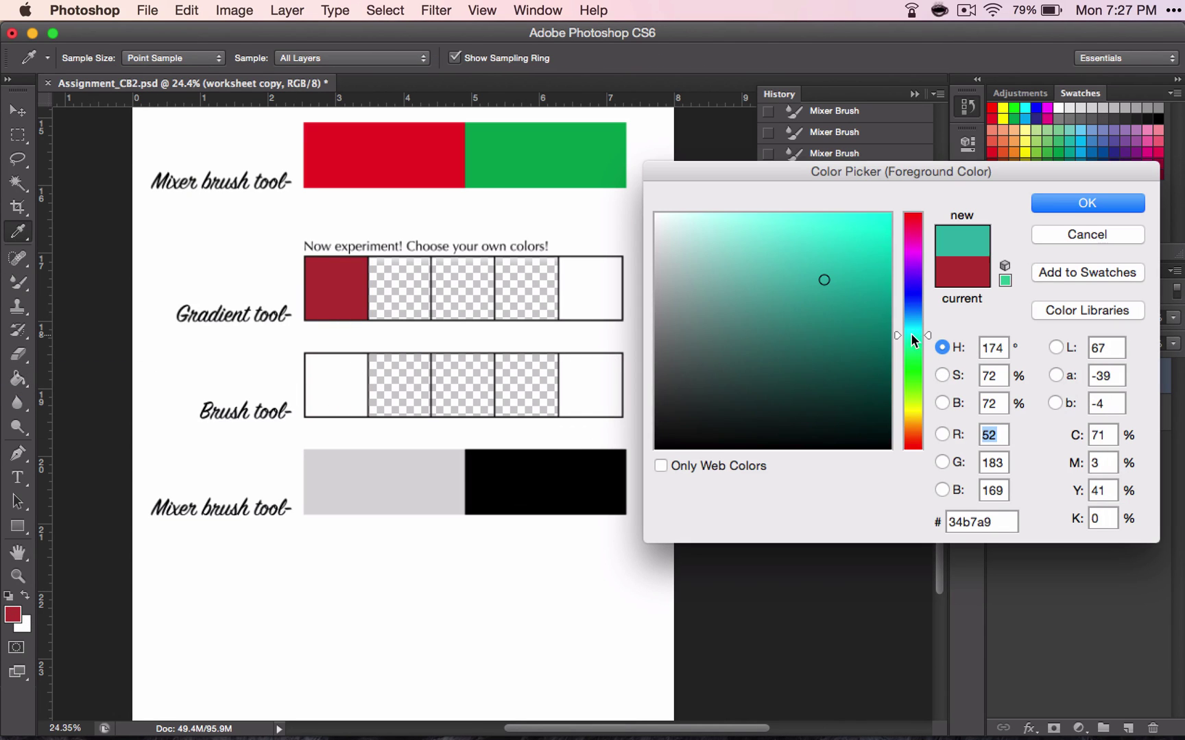
click(915, 269)
click(1083, 203)
click(590, 288)
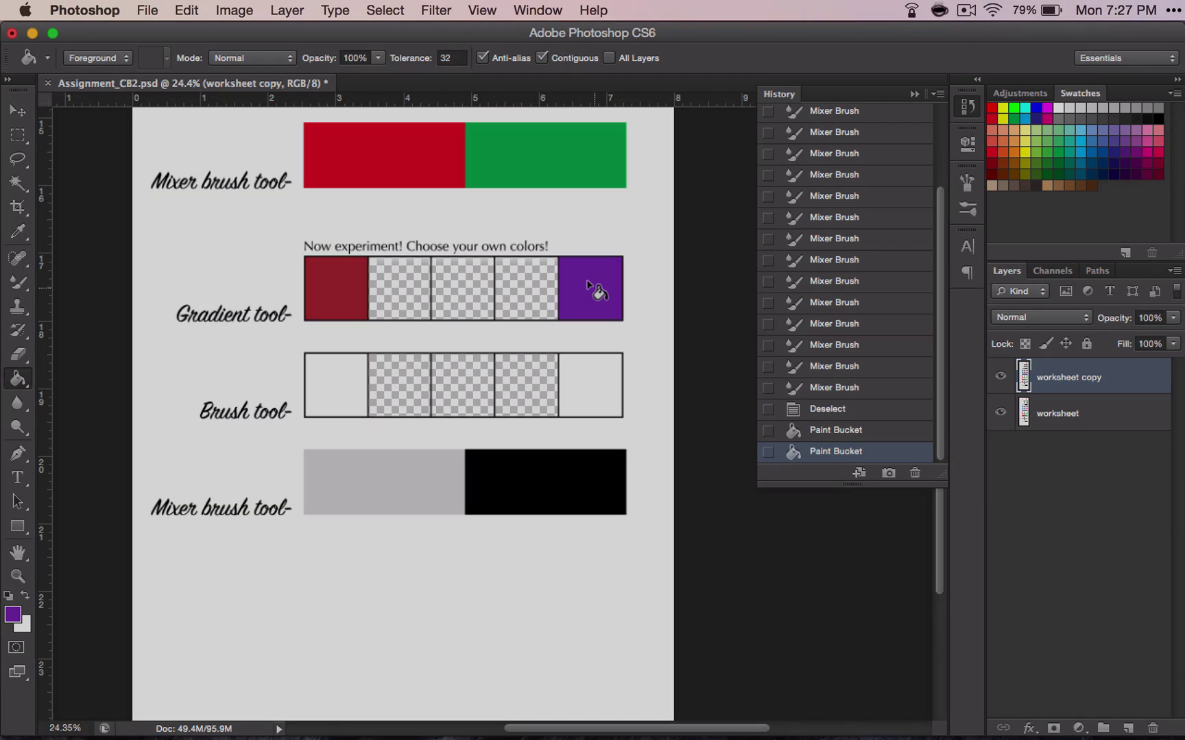